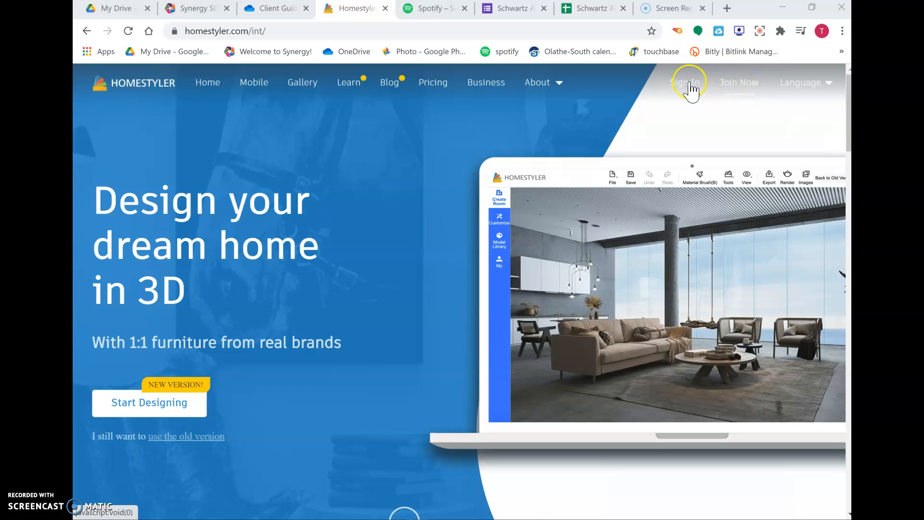
- Sign in to the account by entering the e-mail address and the account password
{"action": "left_click", "coordinate": [689, 84]}
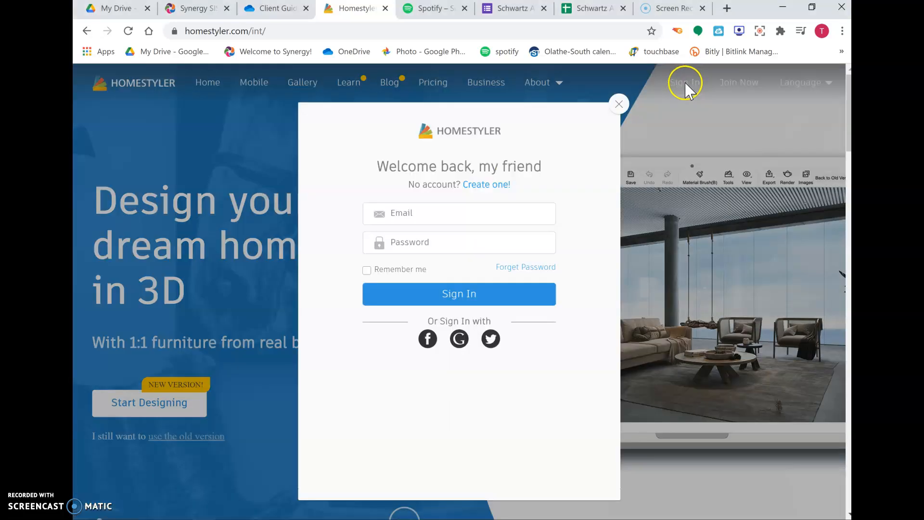
{"action": "left_click", "coordinate": [441, 214]}
{"action": "left_click", "coordinate": [440, 236]}
{"action": "left_click", "coordinate": [439, 238]}
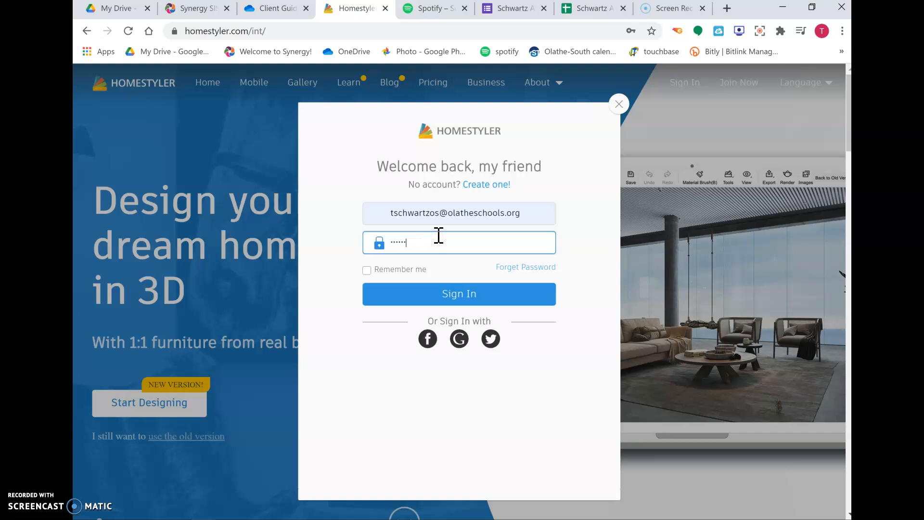
{"action": "key", "text": "Return"}
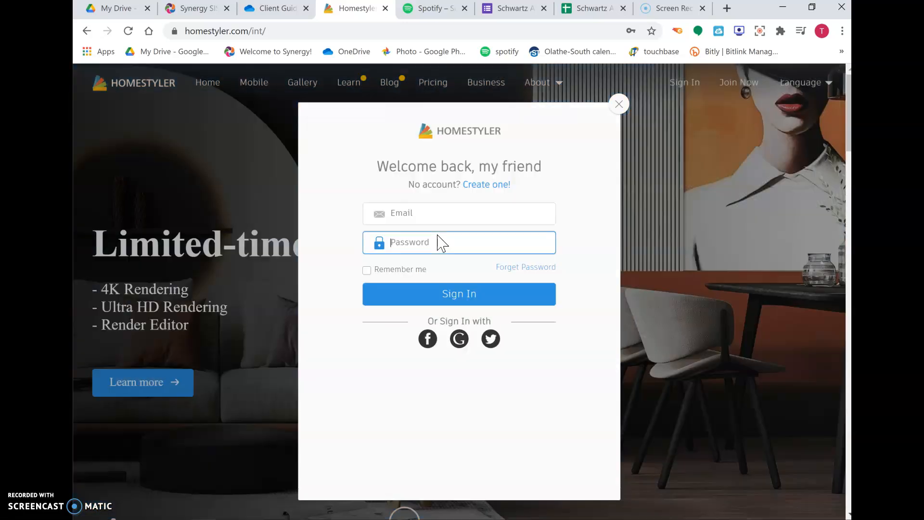
- Start a new design from the home page to open the floor plan editor
{"action": "scroll", "coordinate": [289, 298], "scroll_direction": "down", "scroll_amount": 1}
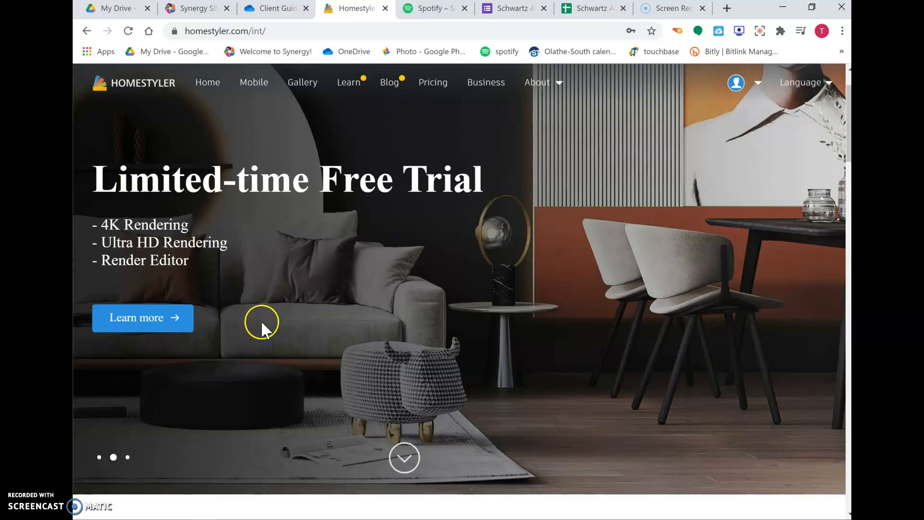
{"action": "left_click", "coordinate": [99, 458]}
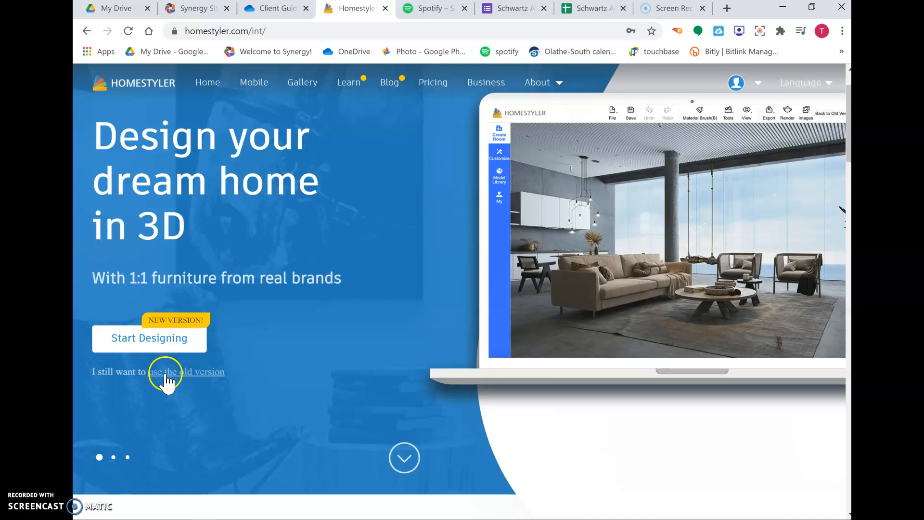
{"action": "left_click", "coordinate": [159, 338]}
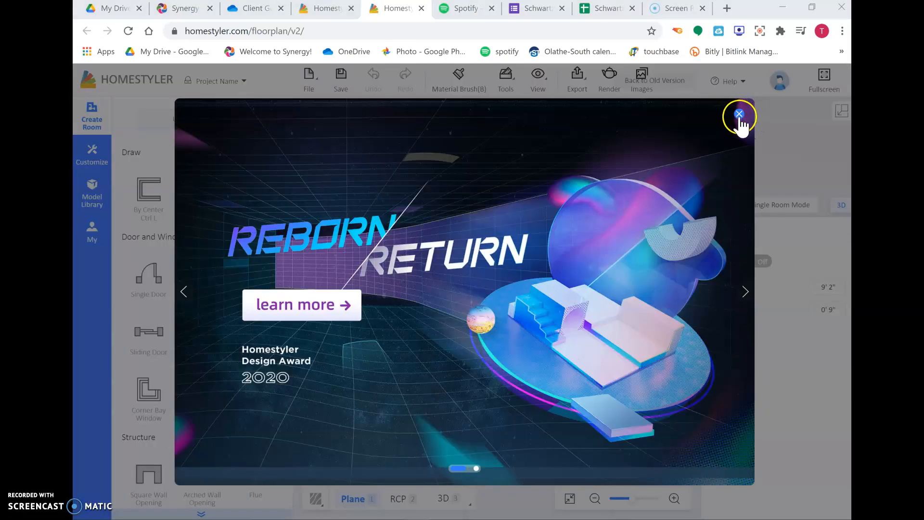
- Close the promotion and complete setup with 3D View, left to rotate, and same-with-mouse rotation defaults
{"action": "left_click", "coordinate": [740, 117]}
{"action": "left_click", "coordinate": [596, 193]}
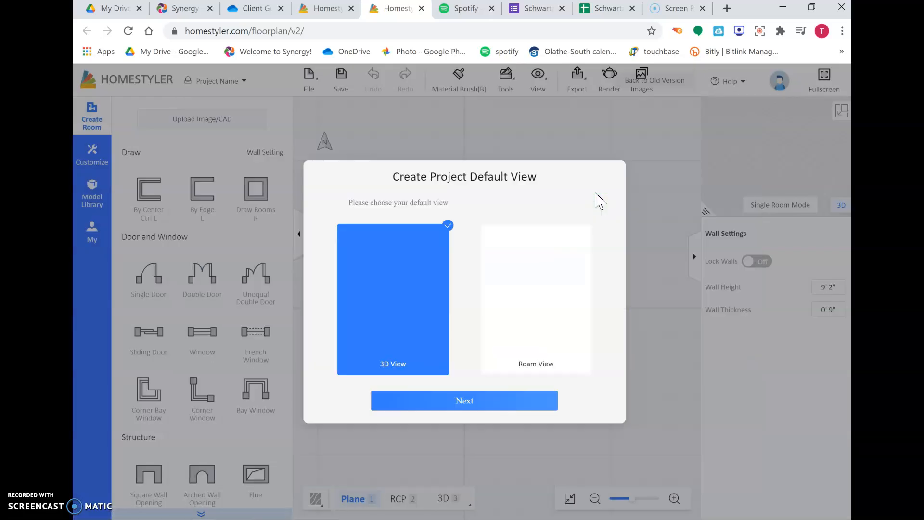
{"action": "left_click", "coordinate": [467, 408]}
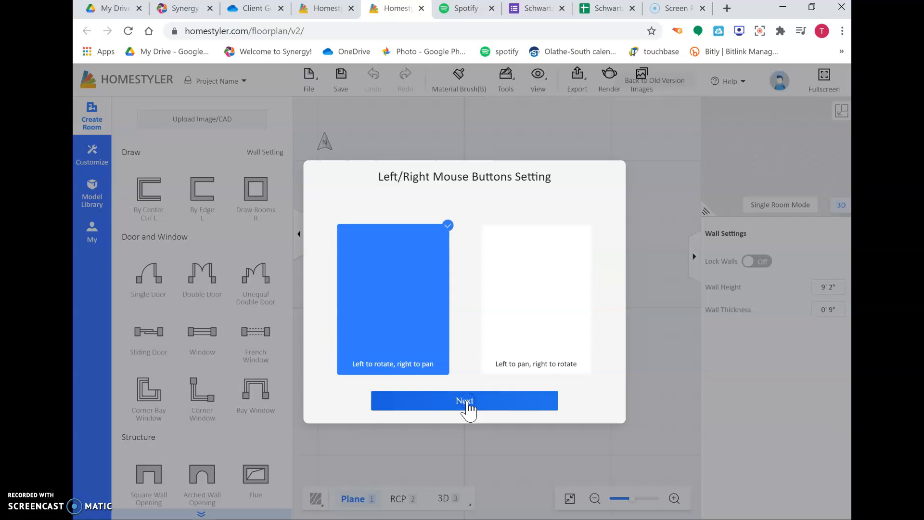
{"action": "left_click", "coordinate": [467, 408]}
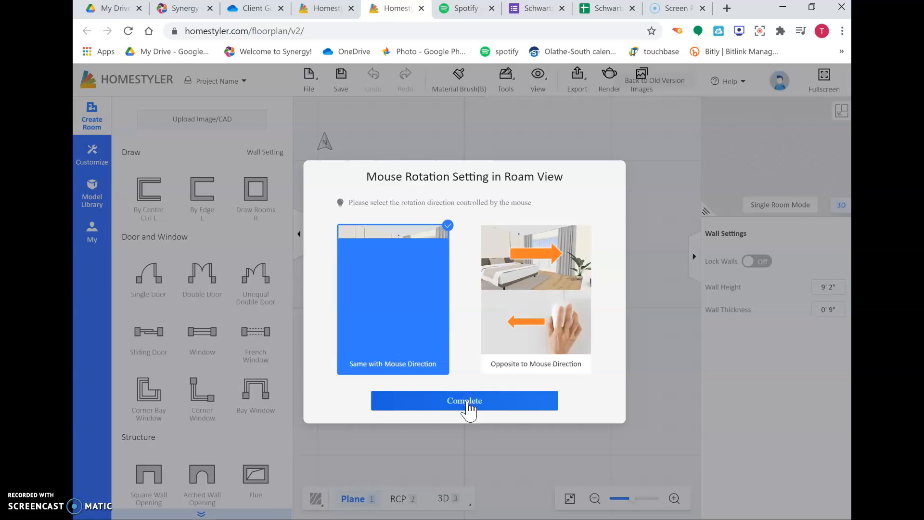
{"action": "left_click", "coordinate": [467, 402]}
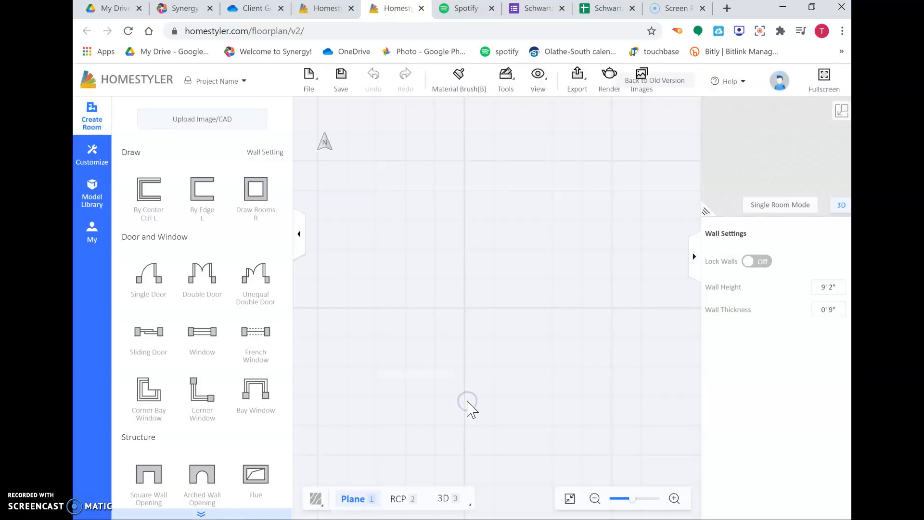
- Draw a rectangular room about 13' 0" by 10' 2" with the Draw Rooms tool
{"action": "left_click", "coordinate": [297, 235]}
{"action": "left_click", "coordinate": [100, 118]}
{"action": "left_click", "coordinate": [112, 150]}
{"action": "left_click", "coordinate": [255, 192]}
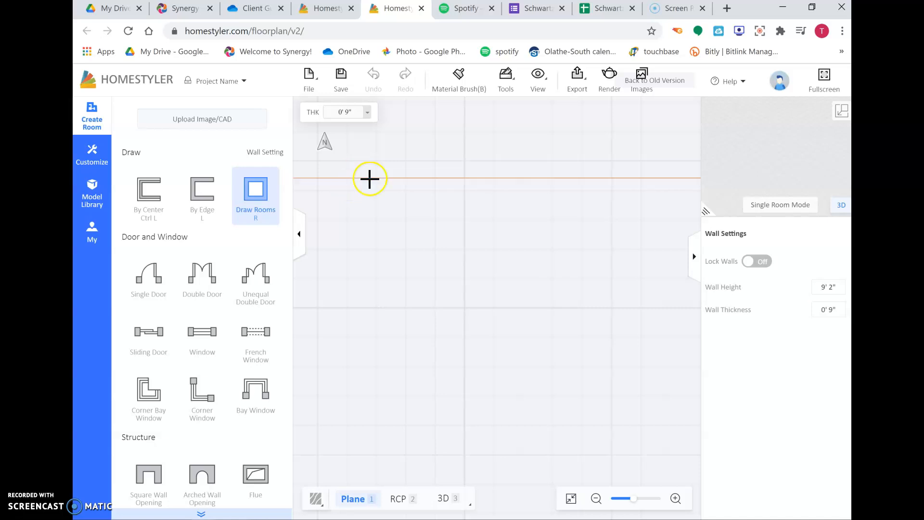
{"action": "left_click_drag", "start_coordinate": [356, 179], "coordinate": [580, 360]}
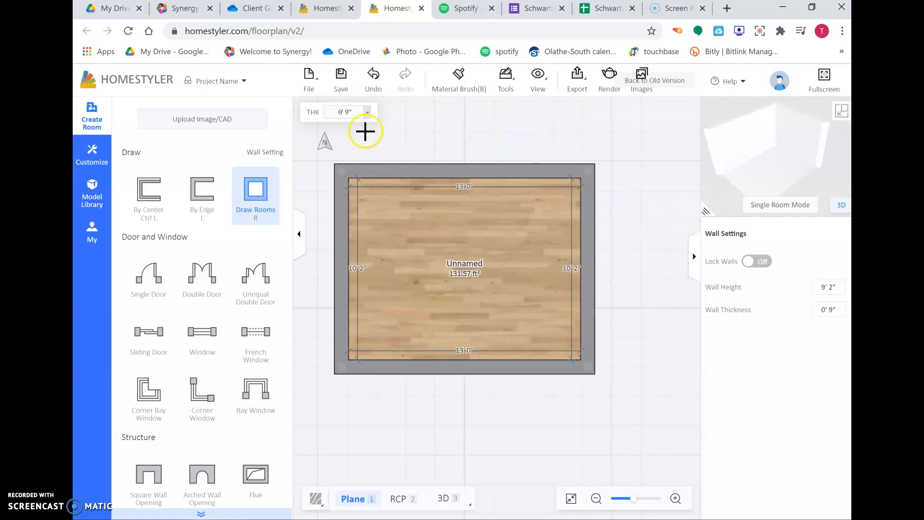
{"action": "key", "text": "Escape"}
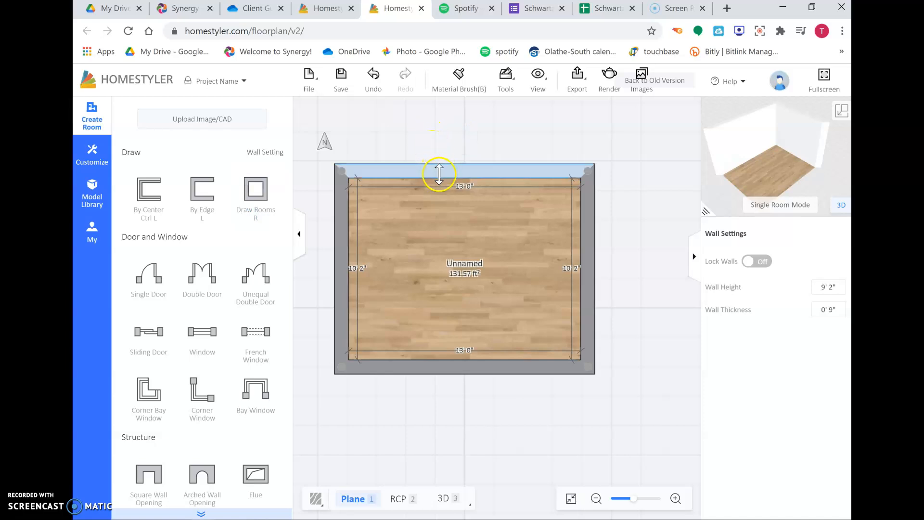
- Split the room's top wall into two segments
{"action": "left_click_drag", "start_coordinate": [640, 233], "coordinate": [659, 242]}
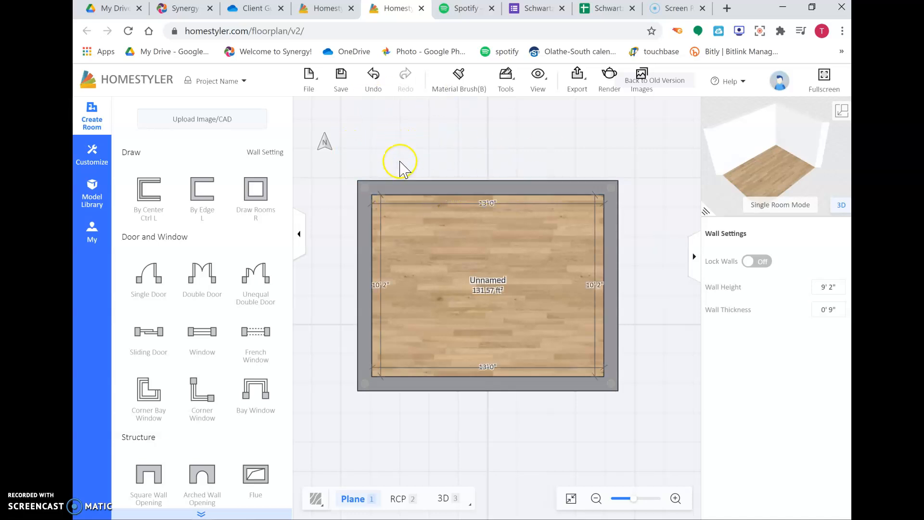
{"action": "left_click", "coordinate": [471, 188]}
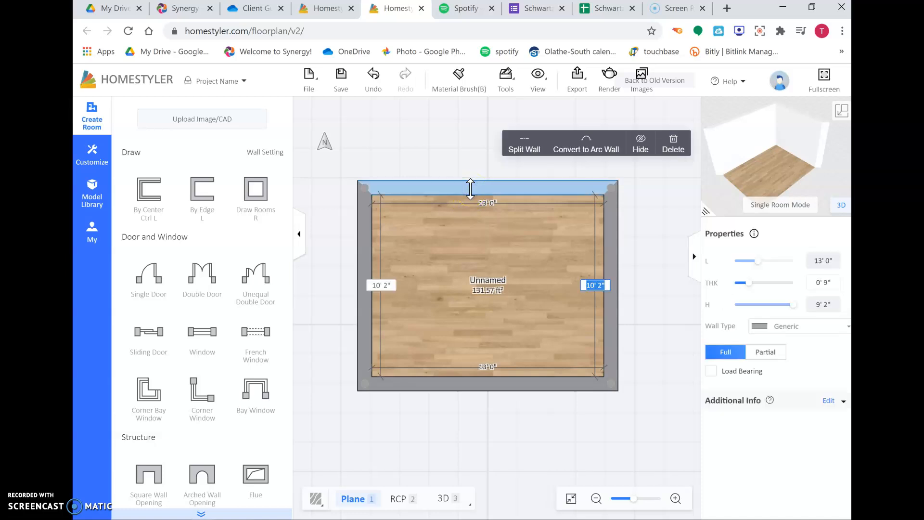
{"action": "left_click", "coordinate": [529, 150]}
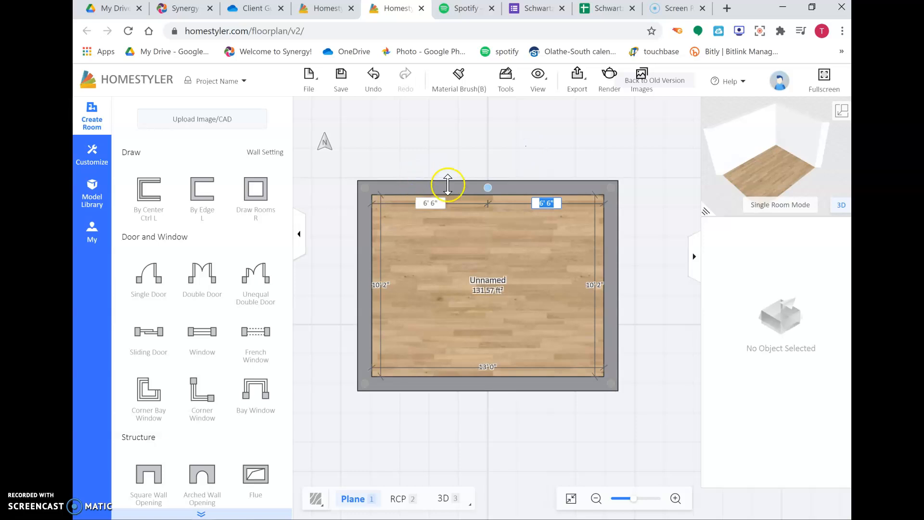
- Shift the top wall's split point and pull its left segment outward about 2' 9" to form a bump-out
{"action": "left_click_drag", "start_coordinate": [487, 187], "coordinate": [447, 185]}
{"action": "left_click", "coordinate": [413, 203]}
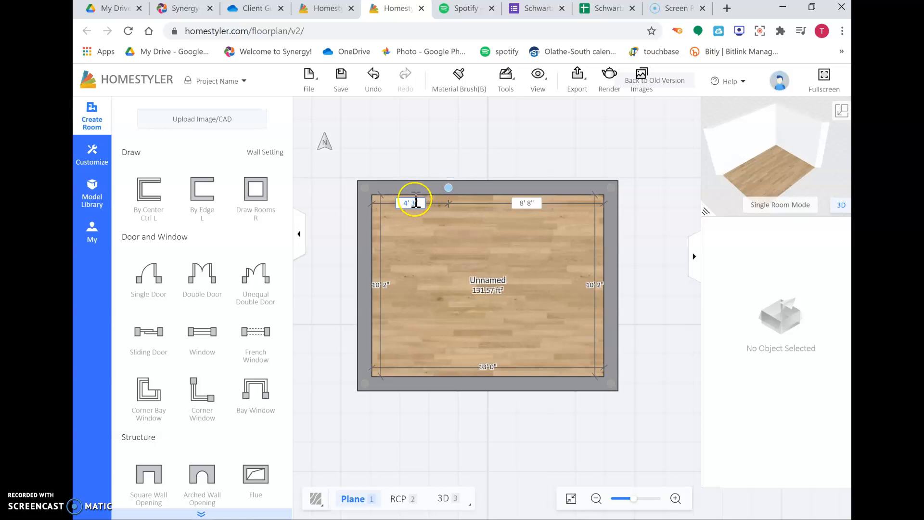
{"action": "left_click_drag", "start_coordinate": [409, 188], "coordinate": [457, 155]}
{"action": "left_click", "coordinate": [449, 154]}
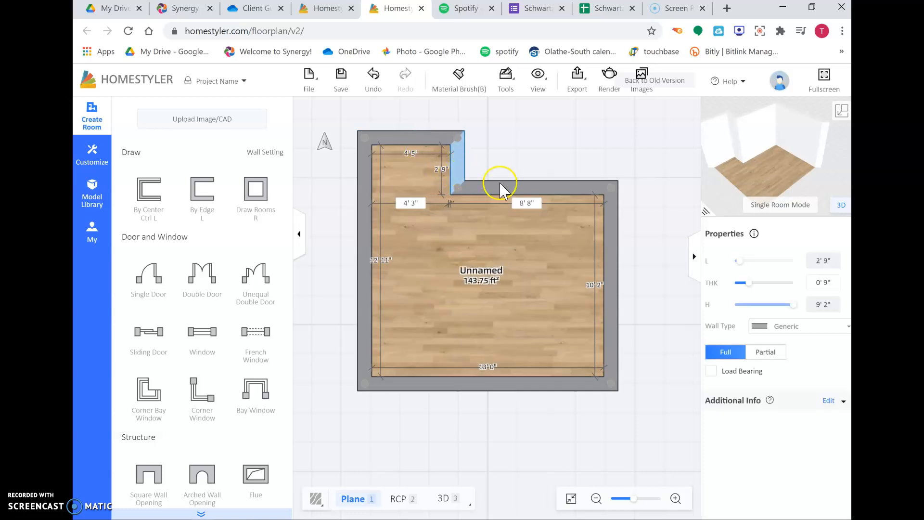
- Split the room's right wall twice into three segments
{"action": "left_click_drag", "start_coordinate": [639, 253], "coordinate": [595, 251]}
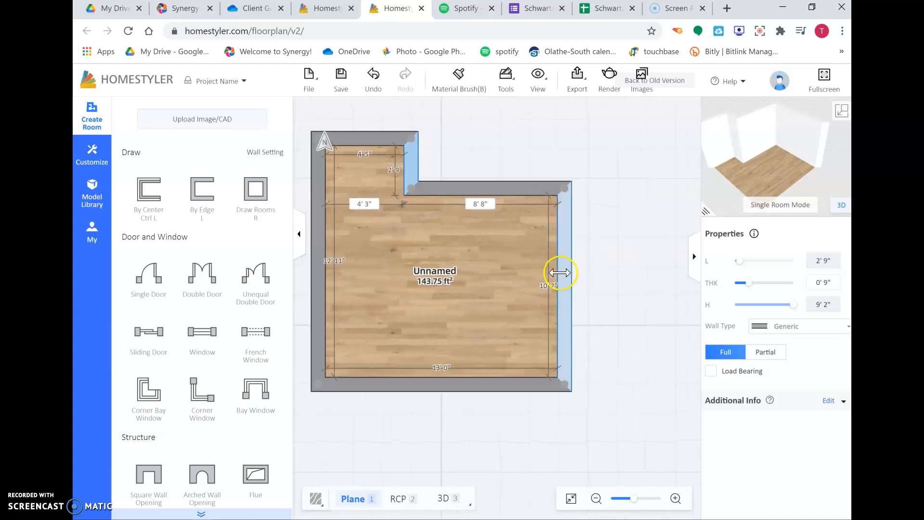
{"action": "left_click", "coordinate": [568, 245]}
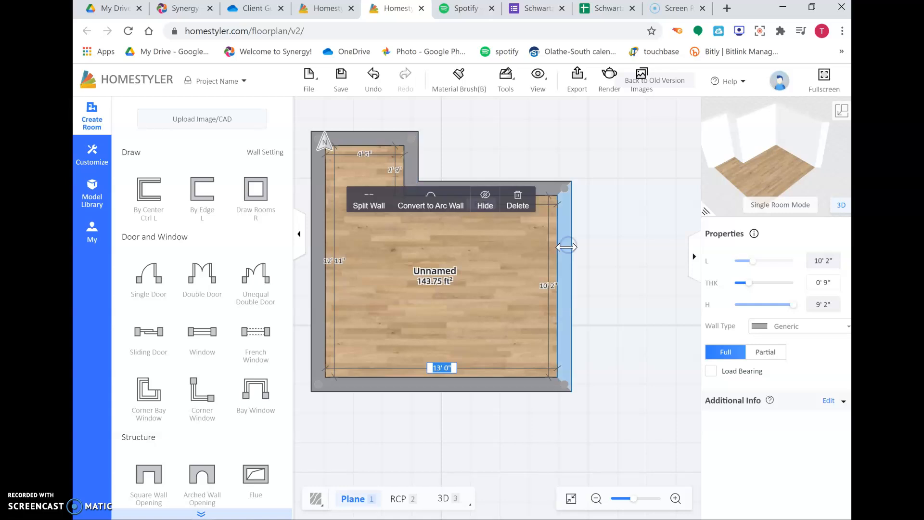
{"action": "left_click", "coordinate": [376, 203]}
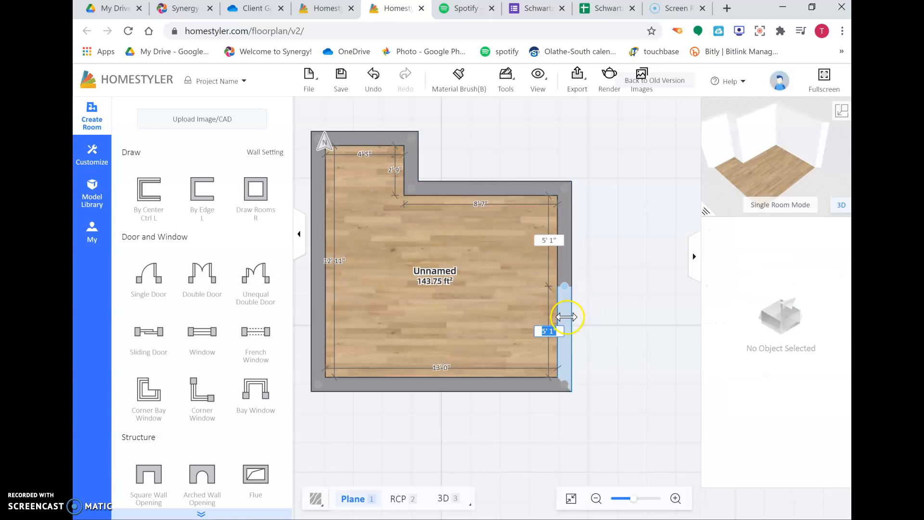
{"action": "left_click", "coordinate": [567, 317]}
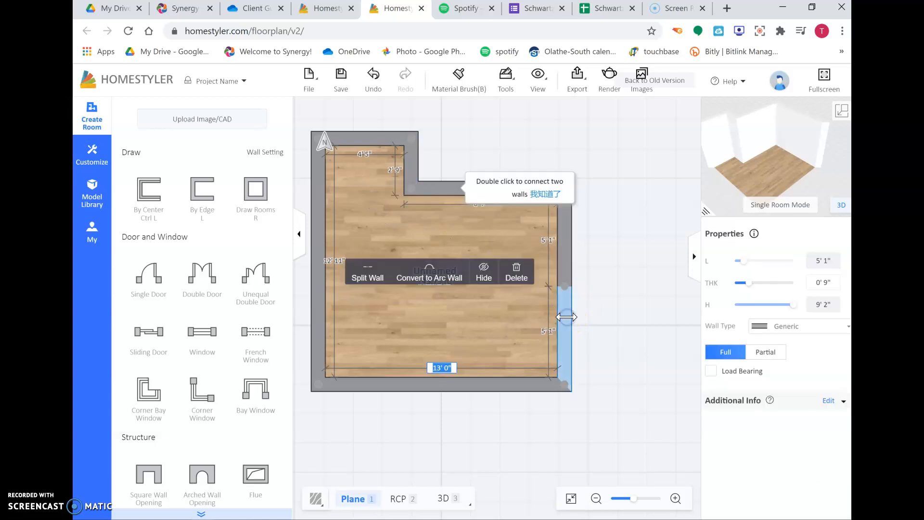
{"action": "left_click", "coordinate": [375, 275]}
- Position the right wall's two split points about 2' 6" from each end
{"action": "left_click_drag", "start_coordinate": [563, 287], "coordinate": [566, 244]}
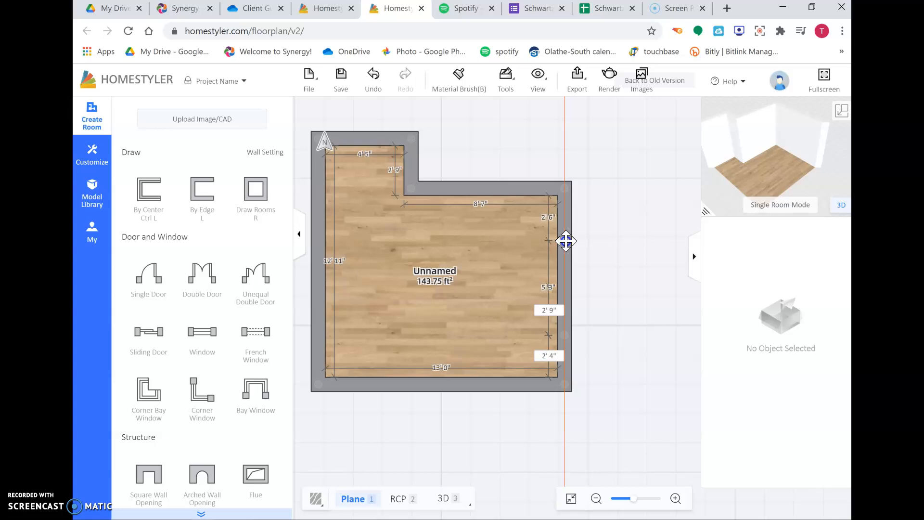
{"action": "left_click_drag", "start_coordinate": [567, 241], "coordinate": [565, 240]}
{"action": "left_click", "coordinate": [551, 220]}
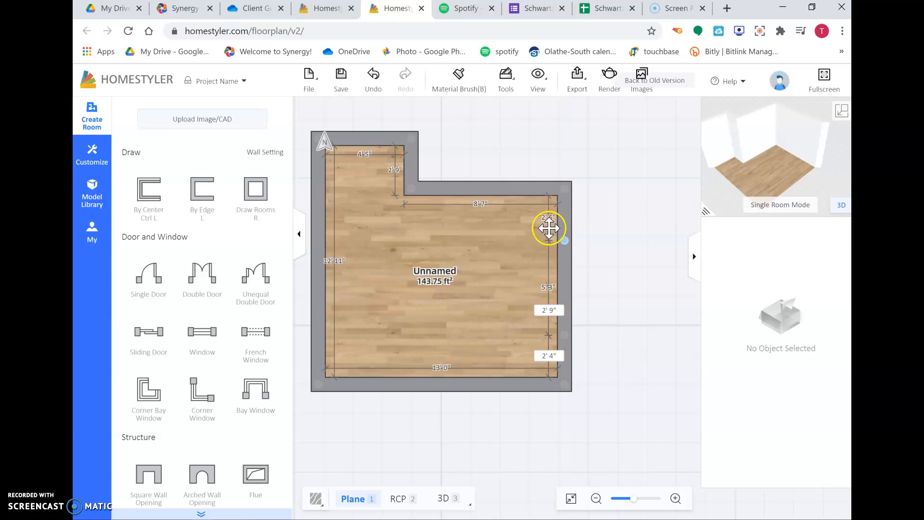
{"action": "left_click", "coordinate": [555, 356]}
{"action": "left_click_drag", "start_coordinate": [562, 333], "coordinate": [567, 335]}
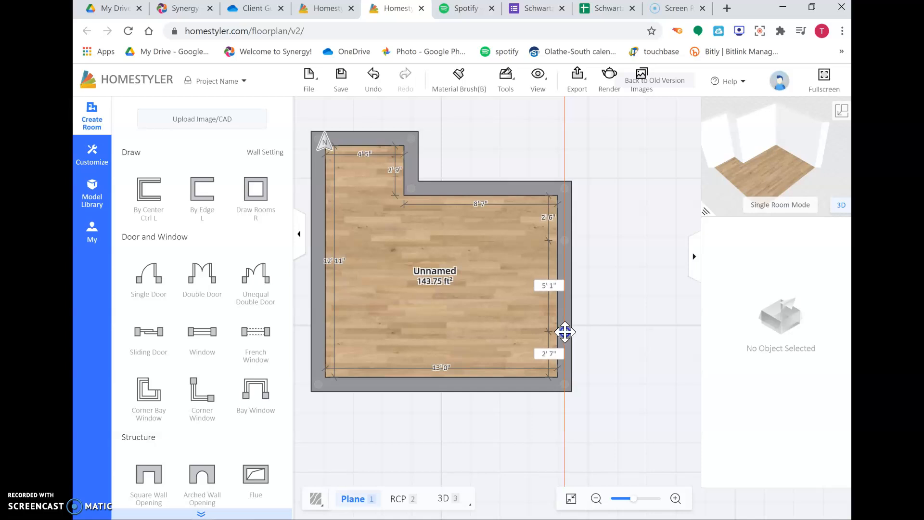
{"action": "left_click_drag", "start_coordinate": [565, 333], "coordinate": [564, 332]}
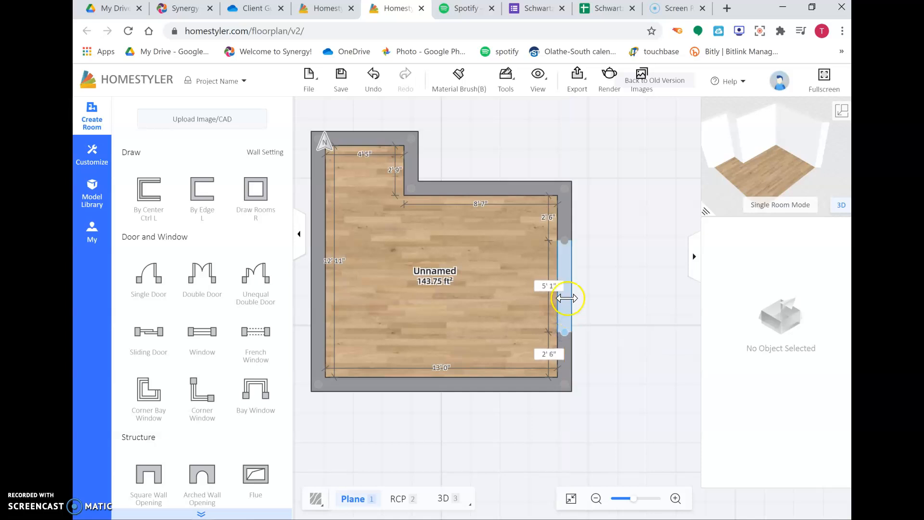
- Pull the right wall's middle segment outward and slide its ends to angle both sides into a bay
{"action": "left_click_drag", "start_coordinate": [567, 285], "coordinate": [607, 285]}
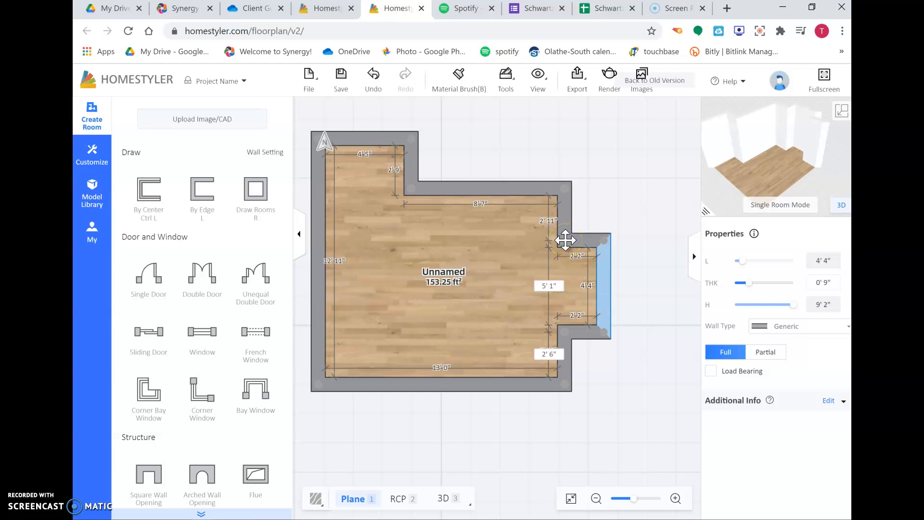
{"action": "left_click_drag", "start_coordinate": [566, 239], "coordinate": [566, 224]}
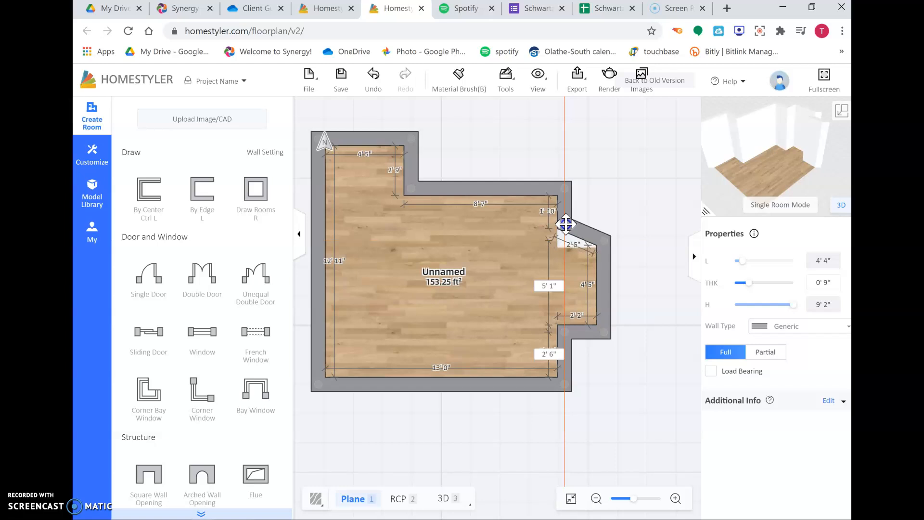
{"action": "left_click_drag", "start_coordinate": [566, 224], "coordinate": [565, 224]}
{"action": "left_click", "coordinate": [549, 217]}
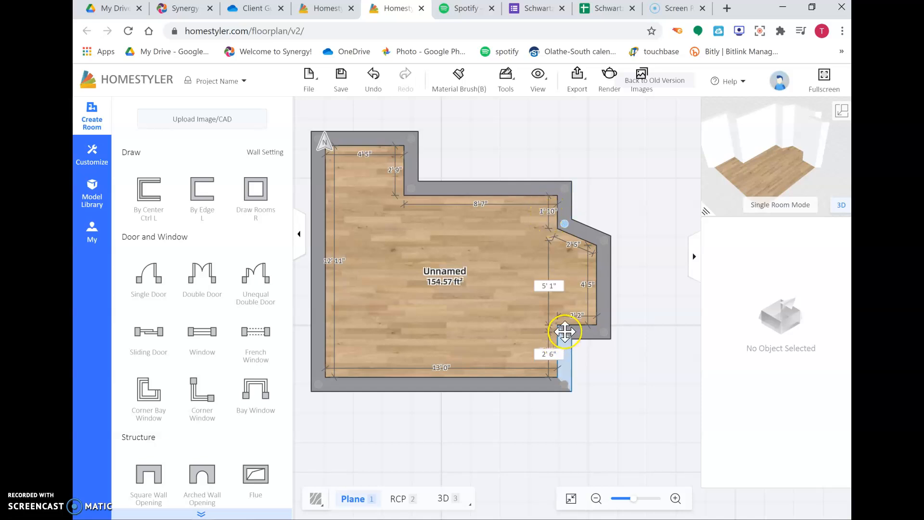
{"action": "left_click_drag", "start_coordinate": [565, 331], "coordinate": [566, 350]}
{"action": "left_click", "coordinate": [601, 348]}
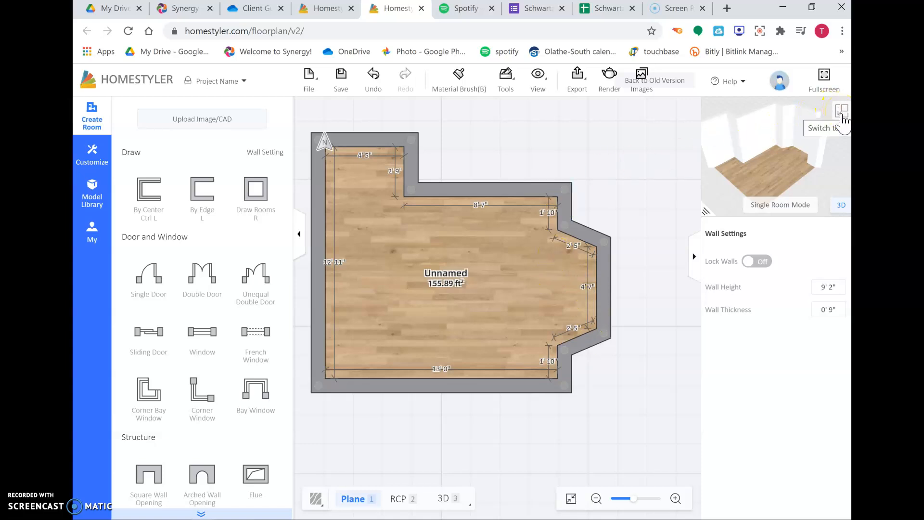
- Switch to the full 3D view and orbit around the room
{"action": "left_click", "coordinate": [842, 111]}
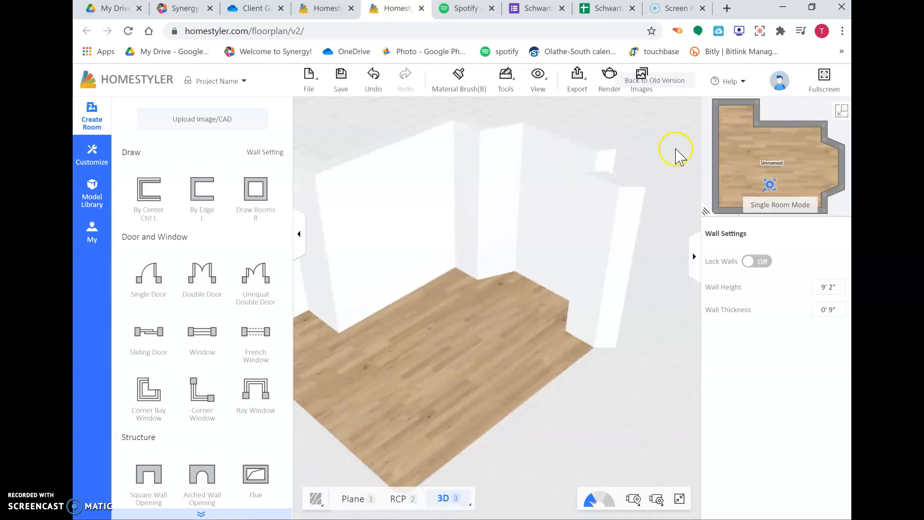
{"action": "left_click_drag", "start_coordinate": [490, 280], "coordinate": [399, 209]}
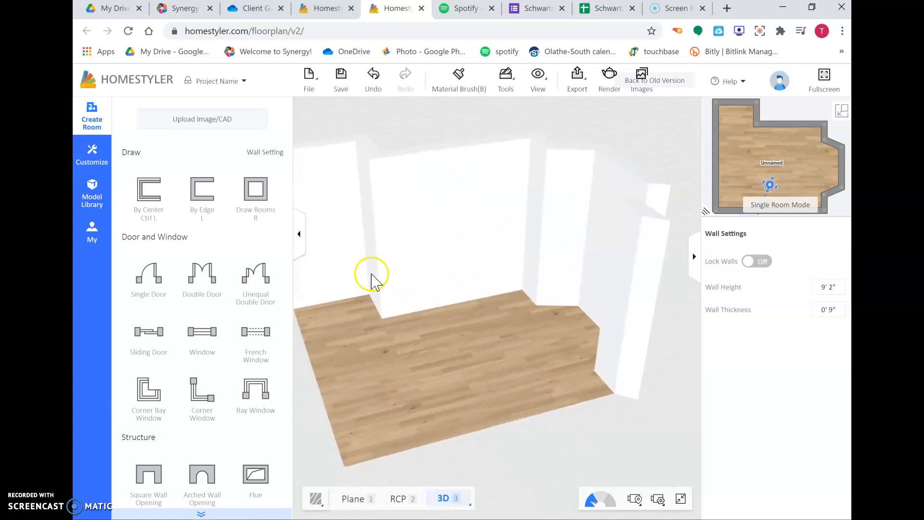
- Switch to the Room walkthrough view and move the camera around inside the room
{"action": "mouse_move", "coordinate": [454, 504]}
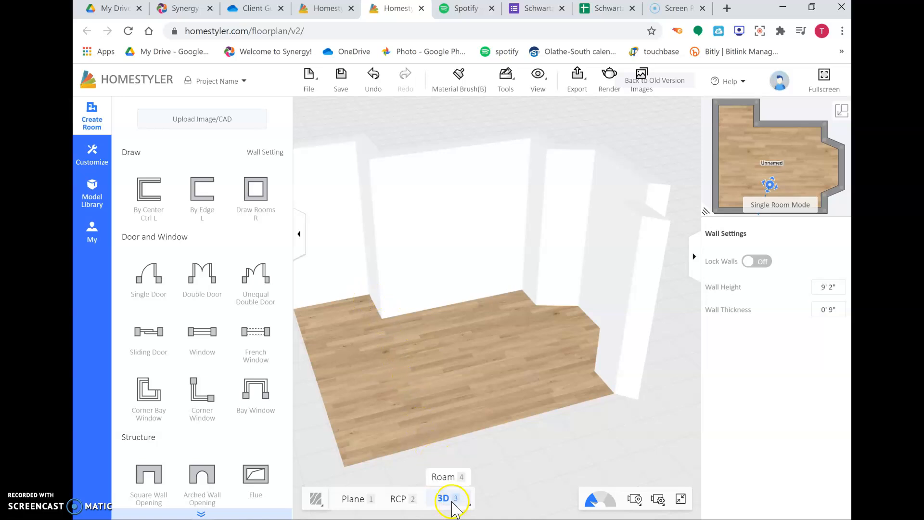
{"action": "left_click", "coordinate": [444, 477]}
{"action": "mouse_move", "coordinate": [535, 338]}
{"action": "left_mouse_down"}
{"action": "mouse_move", "coordinate": [556, 371]}
{"action": "mouse_move", "coordinate": [633, 324]}
{"action": "mouse_move", "coordinate": [673, 400]}
{"action": "mouse_move", "coordinate": [548, 344]}
{"action": "left_mouse_up"}
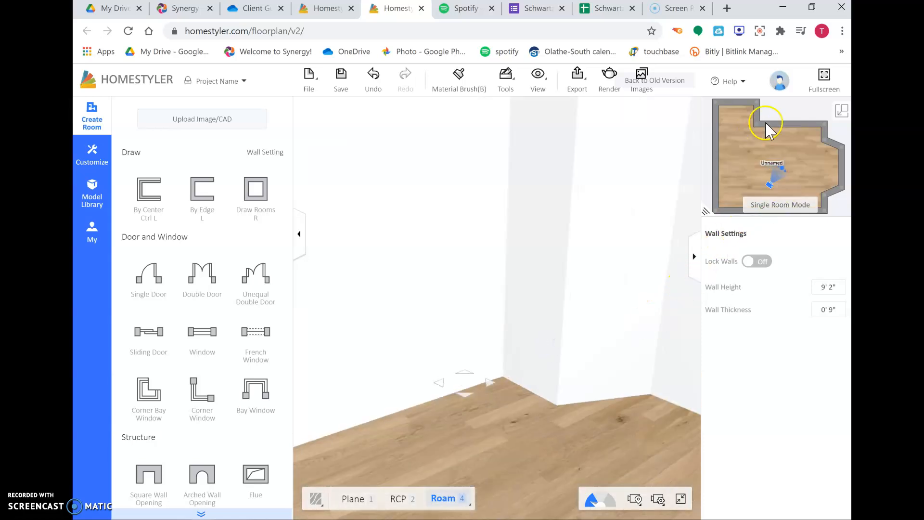
{"action": "mouse_move", "coordinate": [771, 184]}
{"action": "left_mouse_down"}
{"action": "mouse_move", "coordinate": [729, 196]}
{"action": "mouse_move", "coordinate": [742, 186]}
{"action": "left_mouse_up"}
{"action": "left_click_drag", "start_coordinate": [631, 192], "coordinate": [554, 295]}
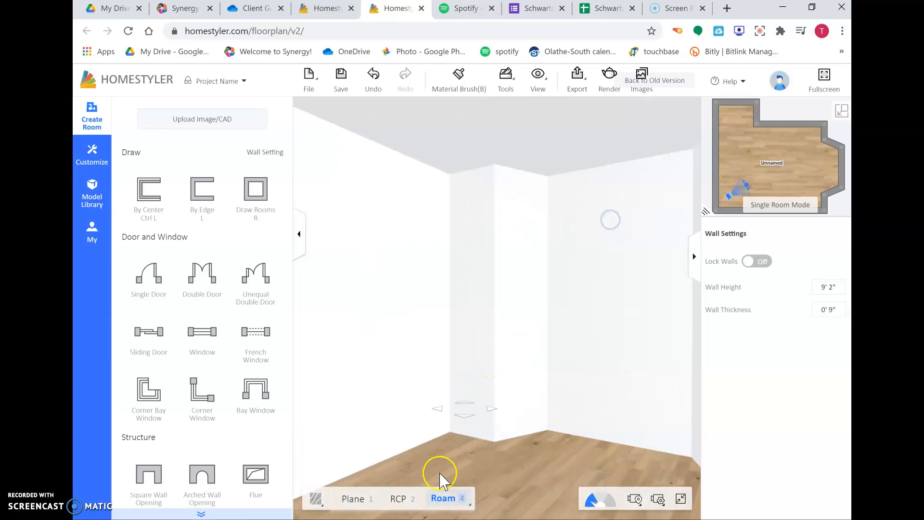
- Switch from the room walkthrough to the 3D view, then back to the 2D floor plan
{"action": "mouse_move", "coordinate": [441, 499]}
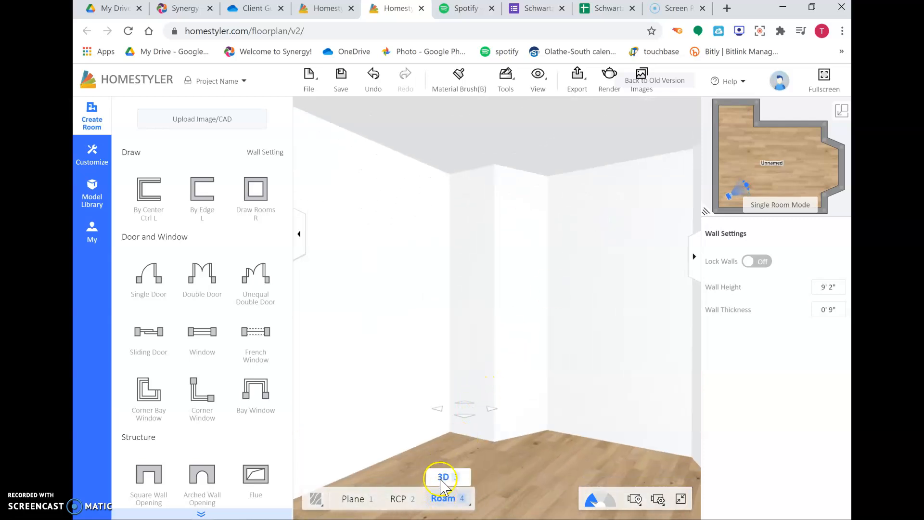
{"action": "left_click", "coordinate": [443, 478]}
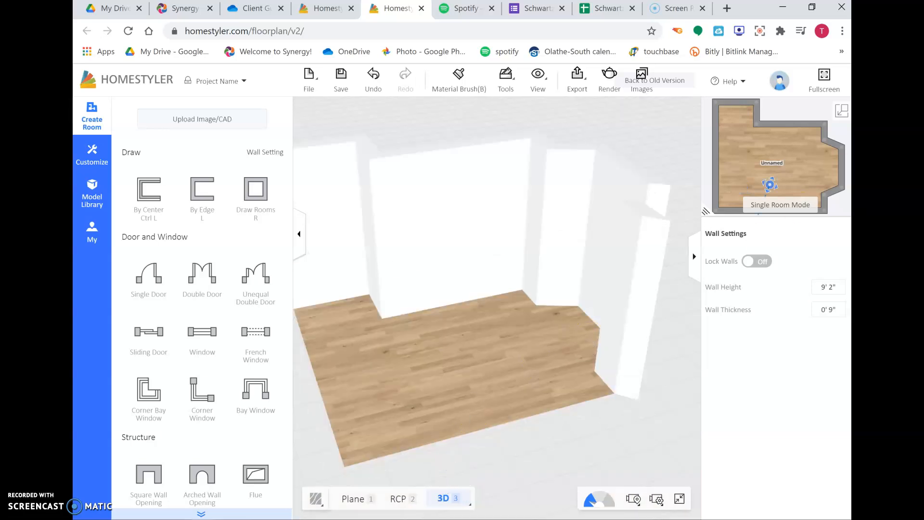
{"action": "left_click", "coordinate": [842, 111]}
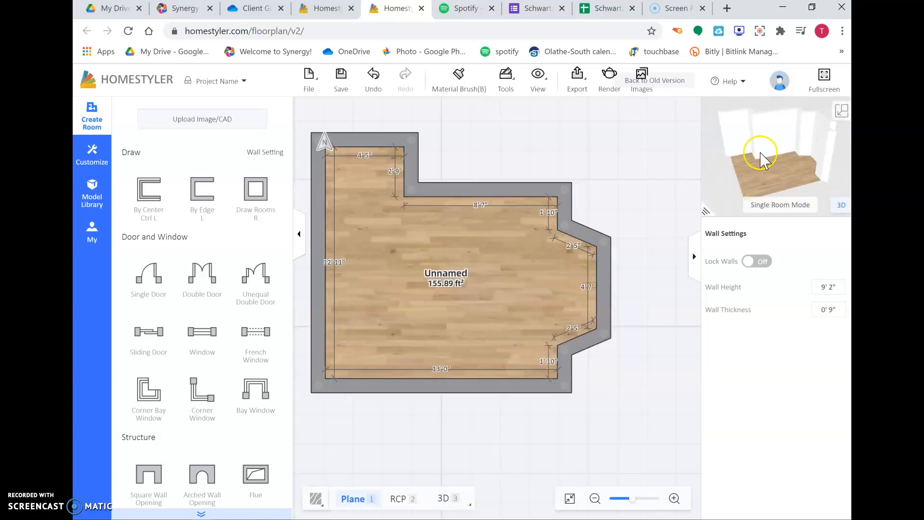
- Convert the bay's middle wall into an arc wall
{"action": "left_click_drag", "start_coordinate": [524, 155], "coordinate": [557, 160]}
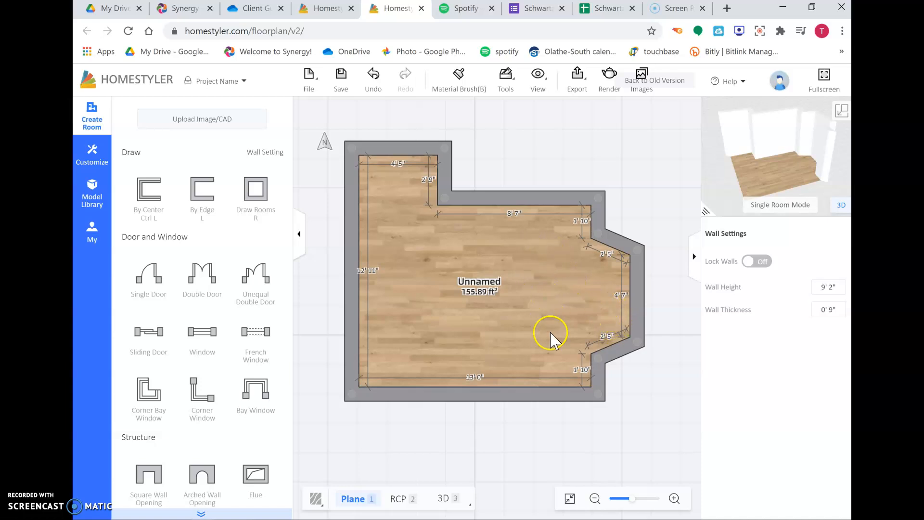
{"action": "left_click", "coordinate": [637, 287]}
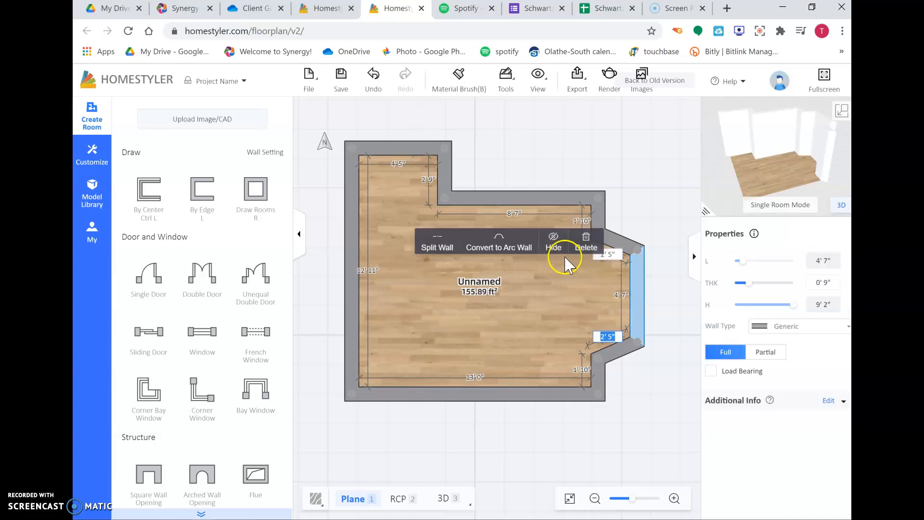
{"action": "left_click", "coordinate": [501, 247]}
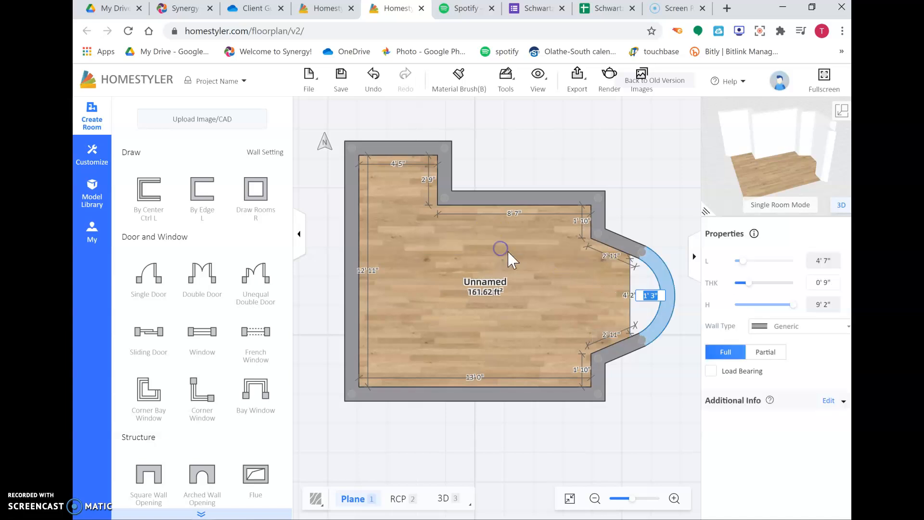
{"action": "left_click", "coordinate": [646, 379]}
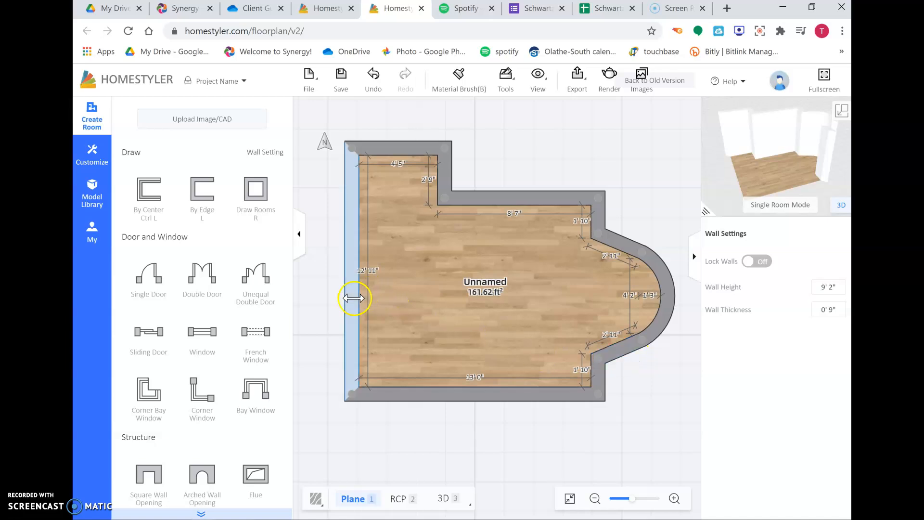
- Convert the long left wall into an arc wall
{"action": "left_click", "coordinate": [348, 266]}
{"action": "left_click", "coordinate": [464, 230]}
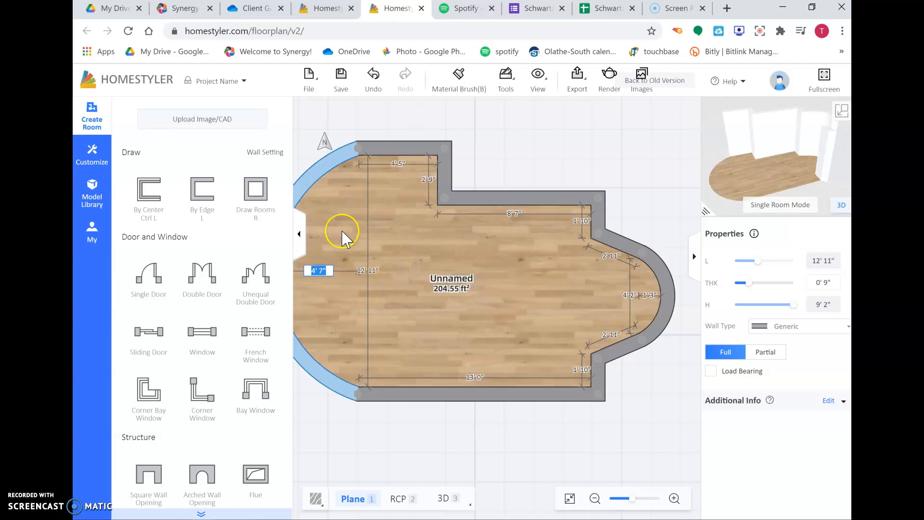
{"action": "left_click_drag", "start_coordinate": [384, 449], "coordinate": [460, 461]}
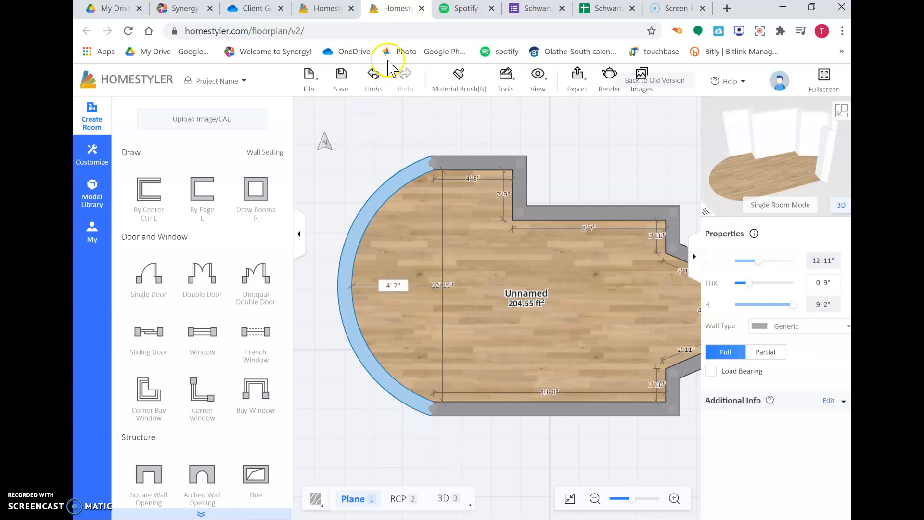
- Undo both arc wall conversions
{"action": "left_click", "coordinate": [374, 77]}
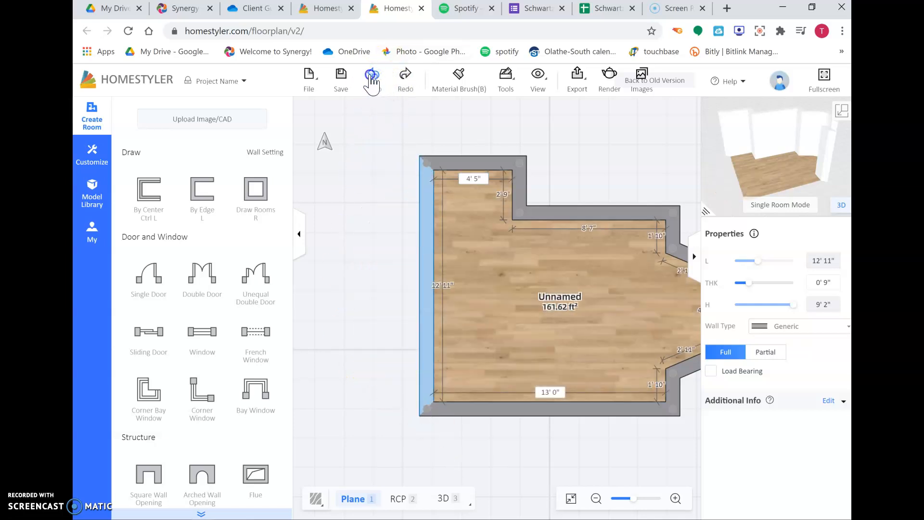
{"action": "left_click_drag", "start_coordinate": [575, 350], "coordinate": [509, 349]}
{"action": "left_click", "coordinate": [642, 293]}
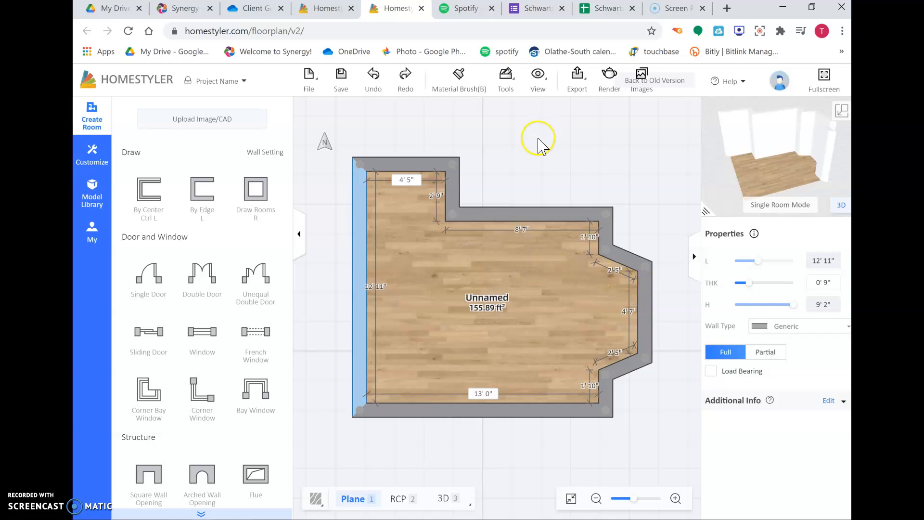
- Open the model library's Construction doors and filter to swing doors
{"action": "left_click", "coordinate": [300, 236]}
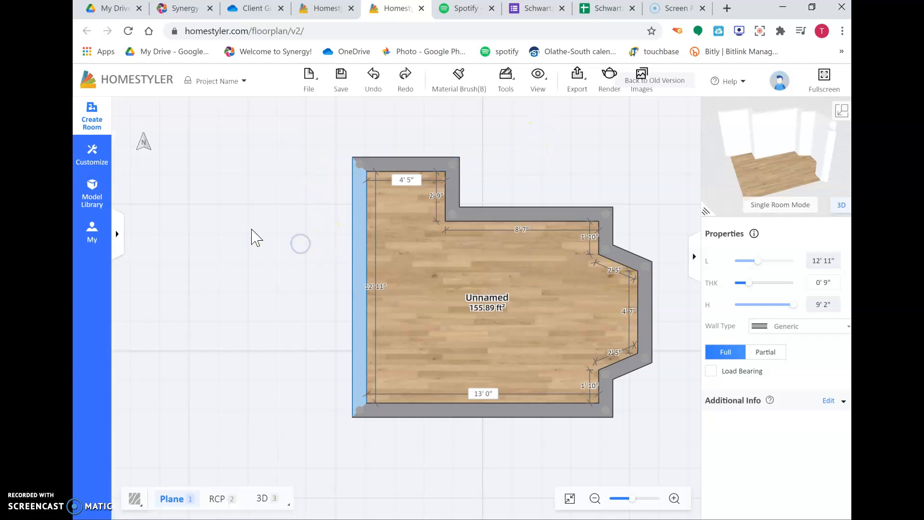
{"action": "left_click", "coordinate": [90, 202]}
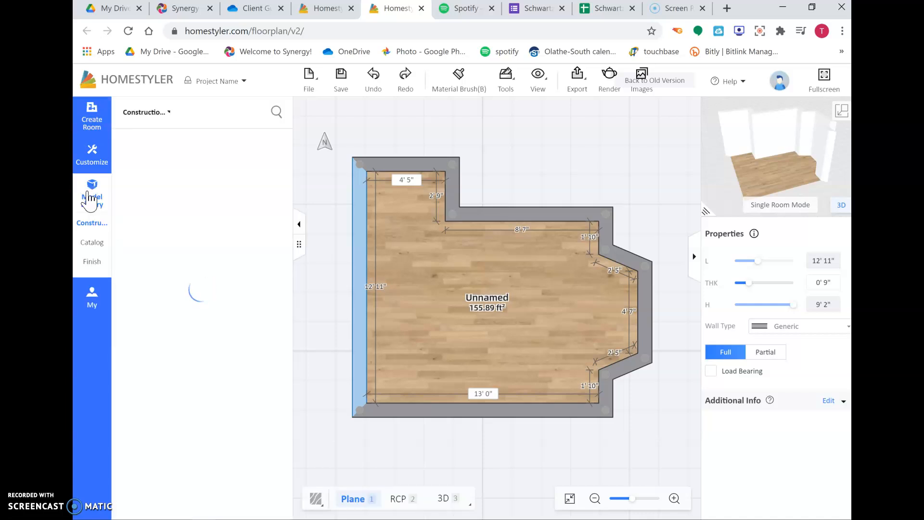
{"action": "left_click", "coordinate": [93, 224]}
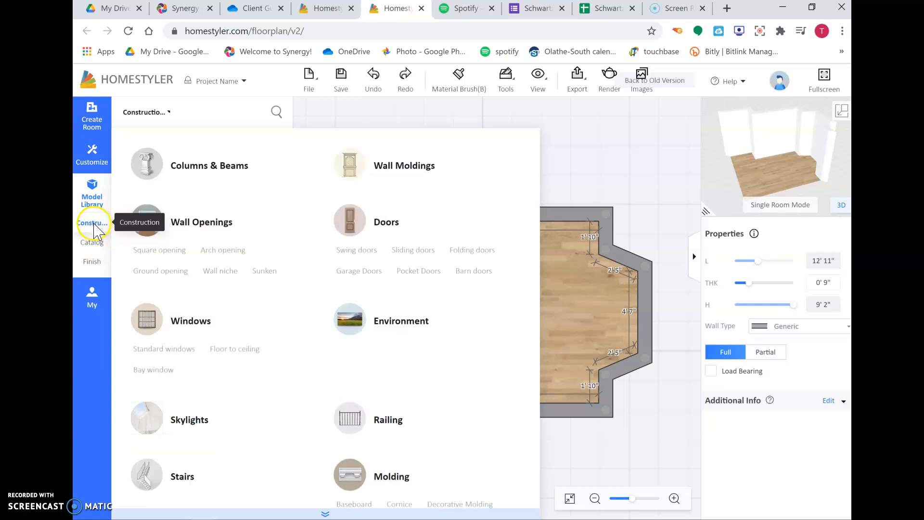
{"action": "left_click", "coordinate": [381, 222]}
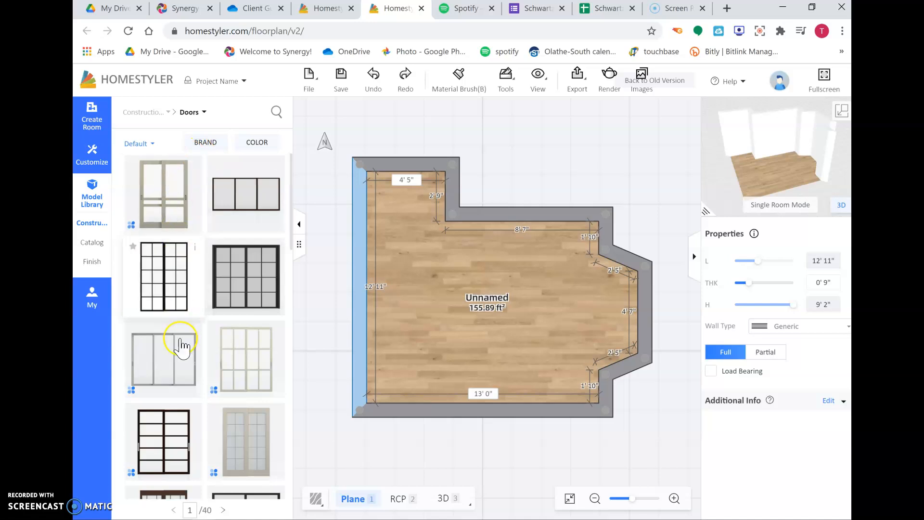
{"action": "left_click", "coordinate": [201, 114]}
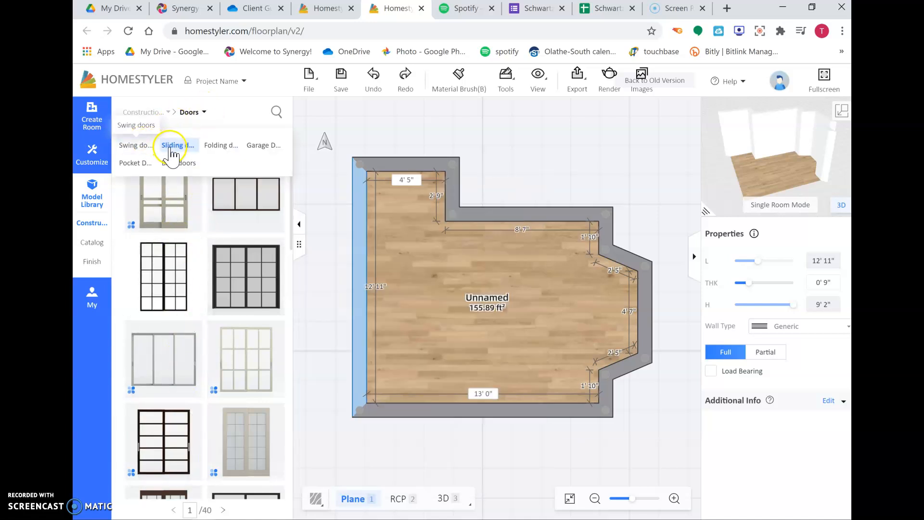
{"action": "left_click", "coordinate": [144, 149]}
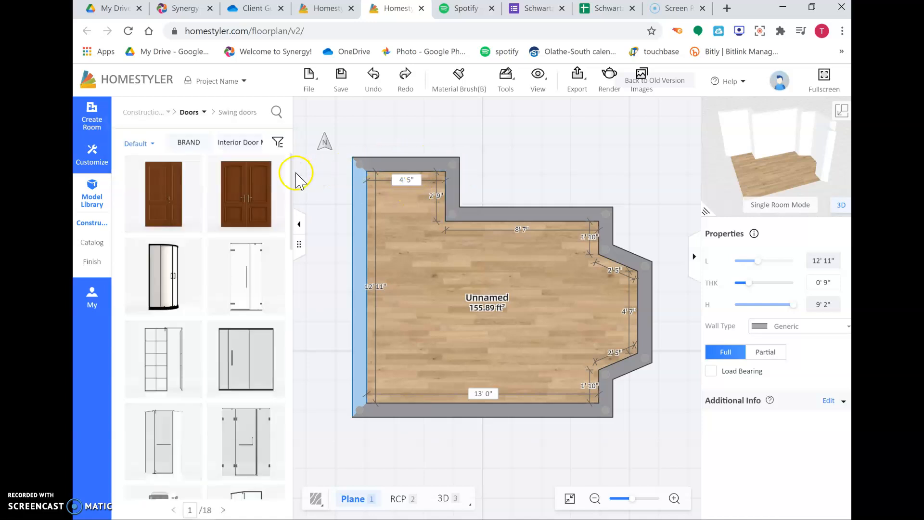
- Place a swing door in the top wall of the upper-left bump-out
{"action": "scroll", "coordinate": [227, 250], "scroll_direction": "down", "scroll_amount": 5}
{"action": "scroll", "coordinate": [227, 250], "scroll_direction": "down", "scroll_amount": 5}
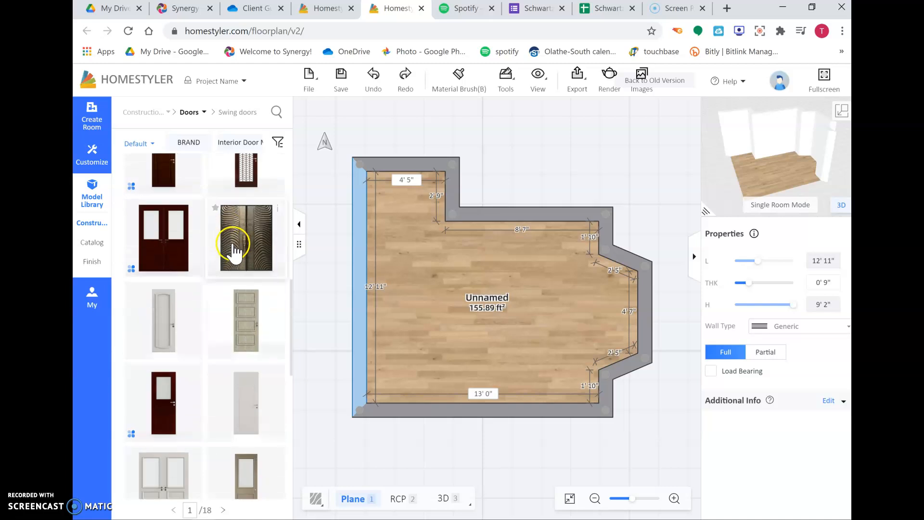
{"action": "scroll", "coordinate": [234, 239], "scroll_direction": "down", "scroll_amount": 3}
{"action": "scroll", "coordinate": [235, 243], "scroll_direction": "down", "scroll_amount": 6}
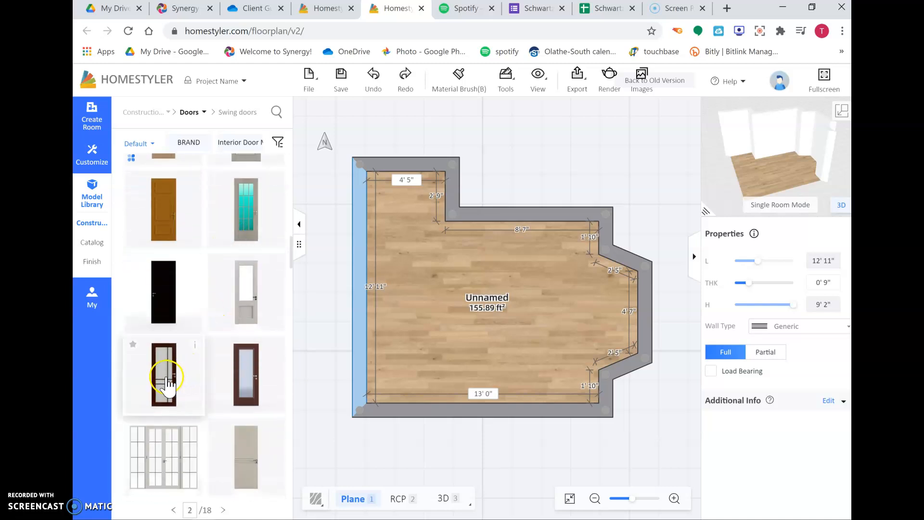
{"action": "left_click", "coordinate": [165, 373]}
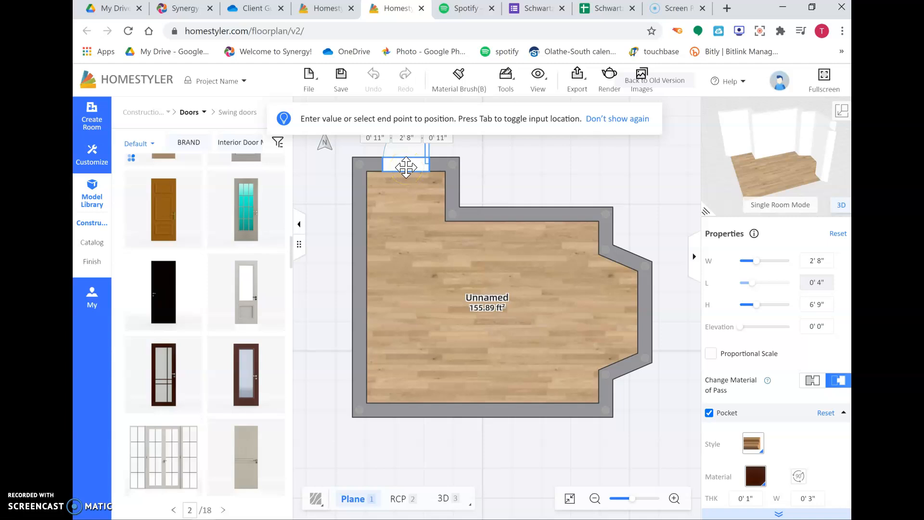
{"action": "left_click", "coordinate": [406, 167]}
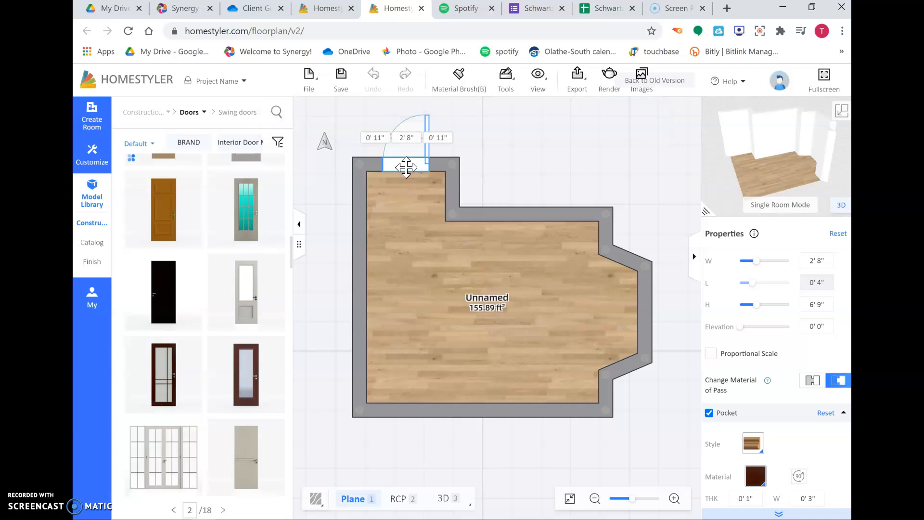
- Widen the door to 3' 6" across the bump-out's top wall
{"action": "left_click_drag", "start_coordinate": [406, 167], "coordinate": [406, 160]}
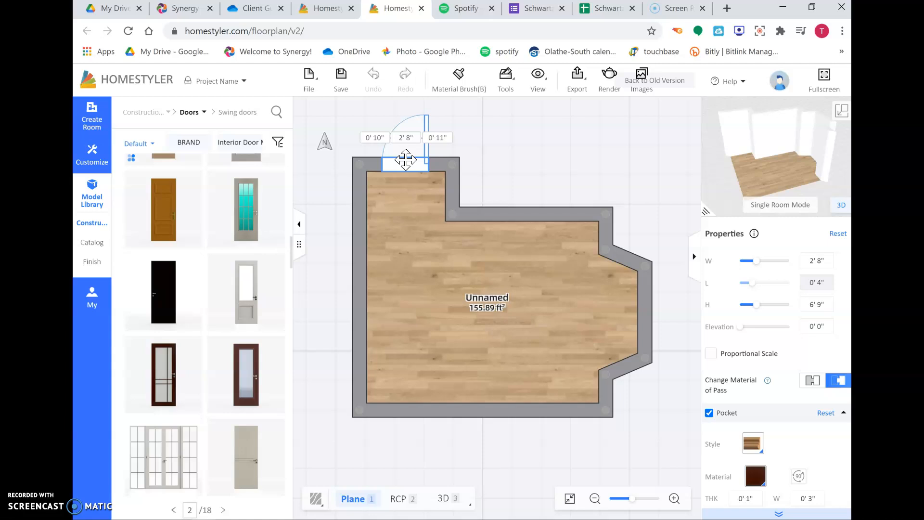
{"action": "left_click", "coordinate": [381, 164]}
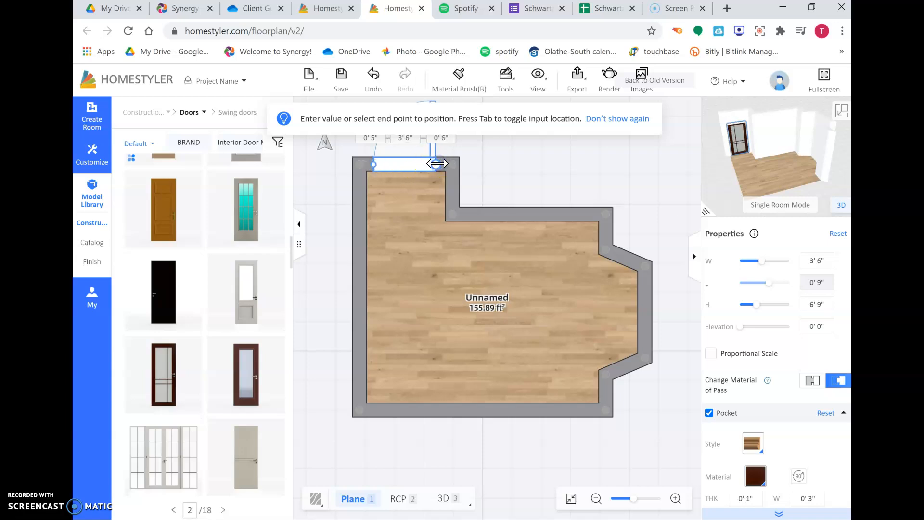
{"action": "left_click", "coordinate": [402, 145]}
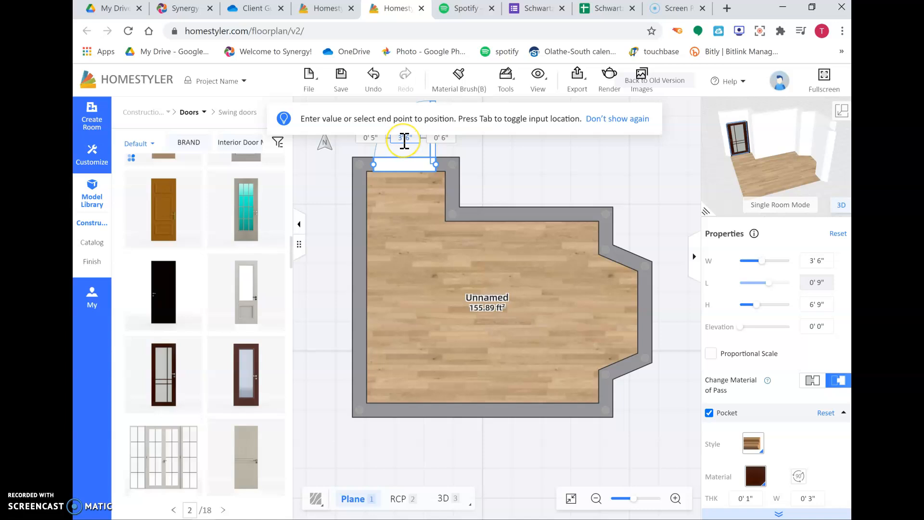
{"action": "left_click", "coordinate": [400, 168]}
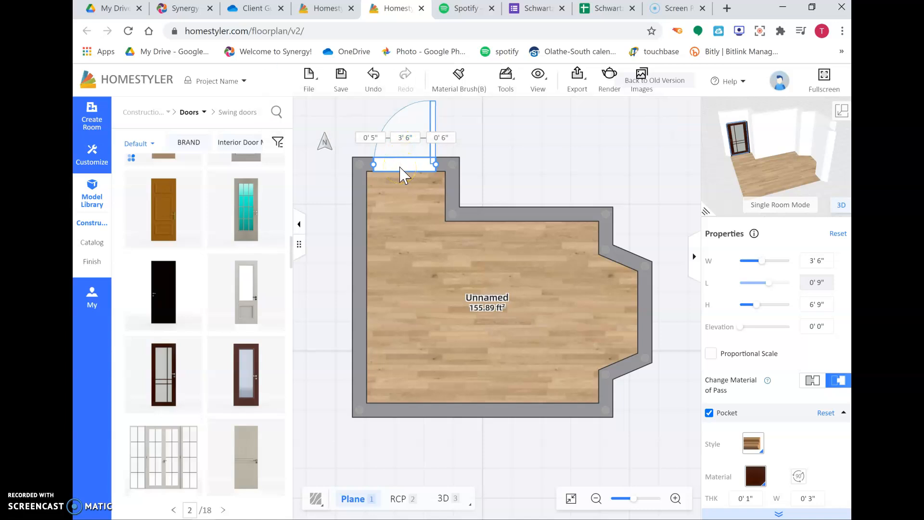
{"action": "left_click", "coordinate": [435, 174]}
- Flip the door so it swings into the room
{"action": "left_click", "coordinate": [410, 165]}
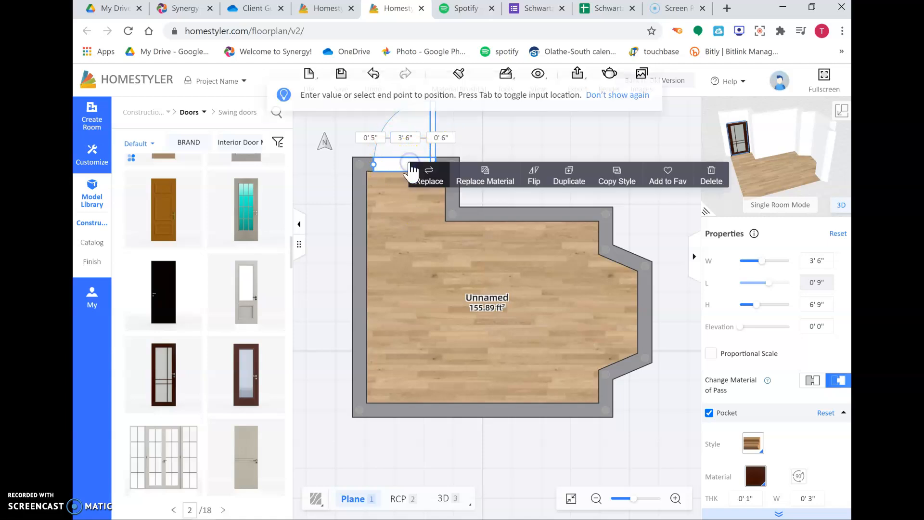
{"action": "left_click", "coordinate": [533, 184]}
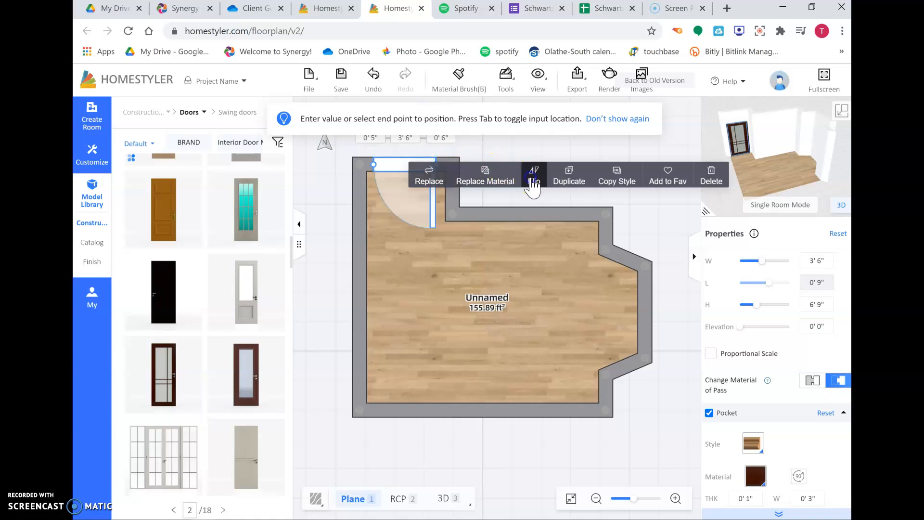
{"action": "left_click", "coordinate": [533, 184]}
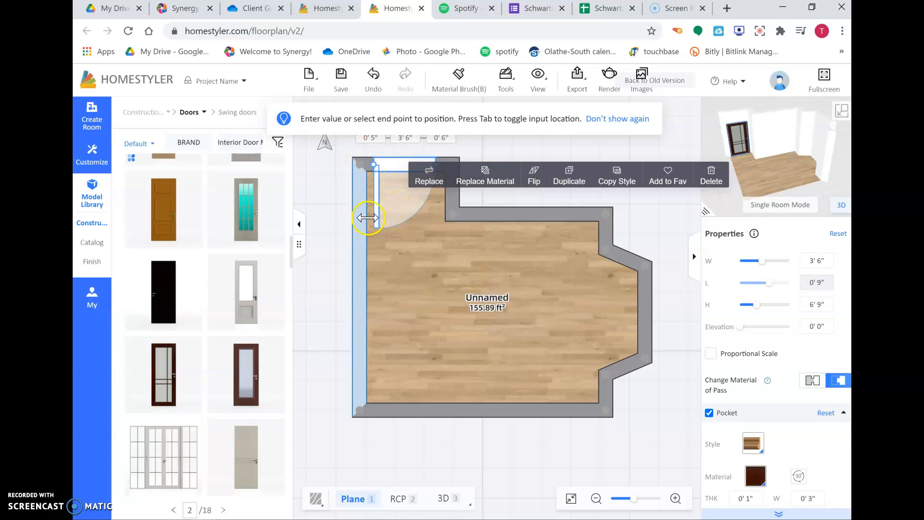
{"action": "left_click", "coordinate": [623, 146]}
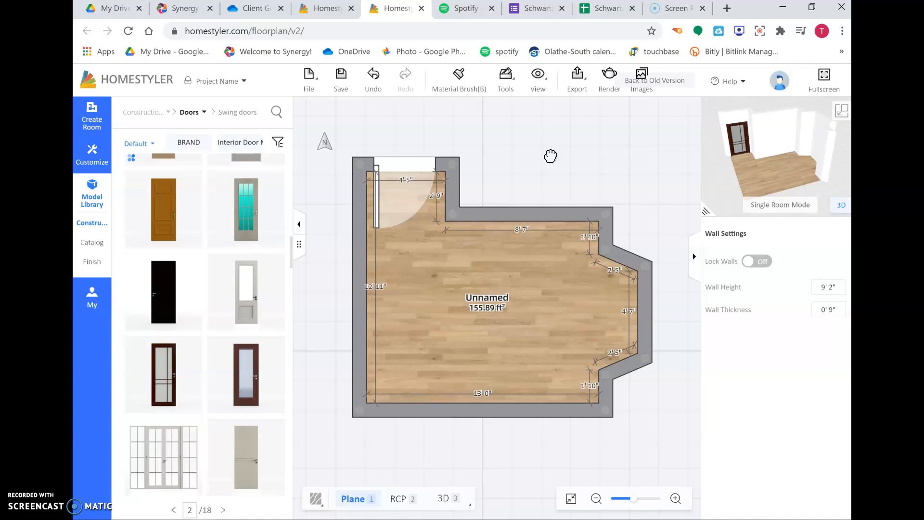
- Draw a rectangular room about 8' 7" by 5' 2" attached below the main room's bottom wall
{"action": "left_click_drag", "start_coordinate": [651, 414], "coordinate": [654, 330]}
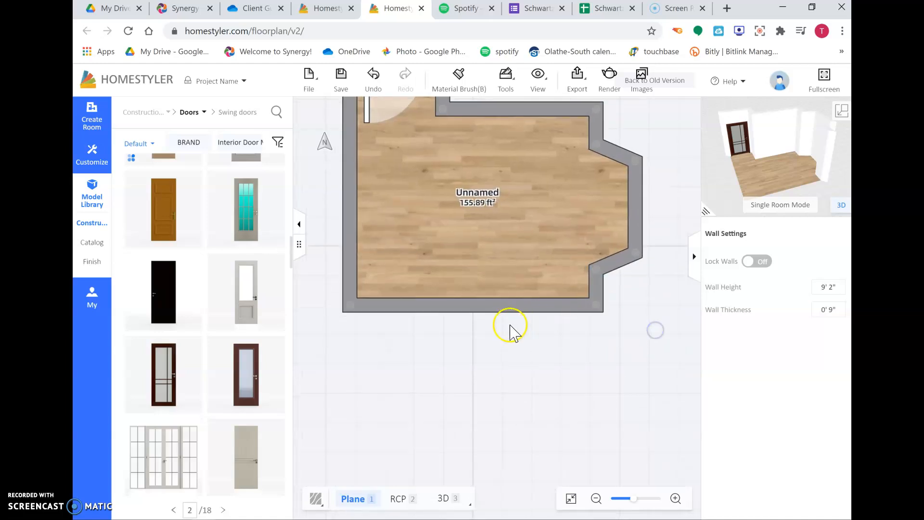
{"action": "left_click", "coordinate": [93, 127]}
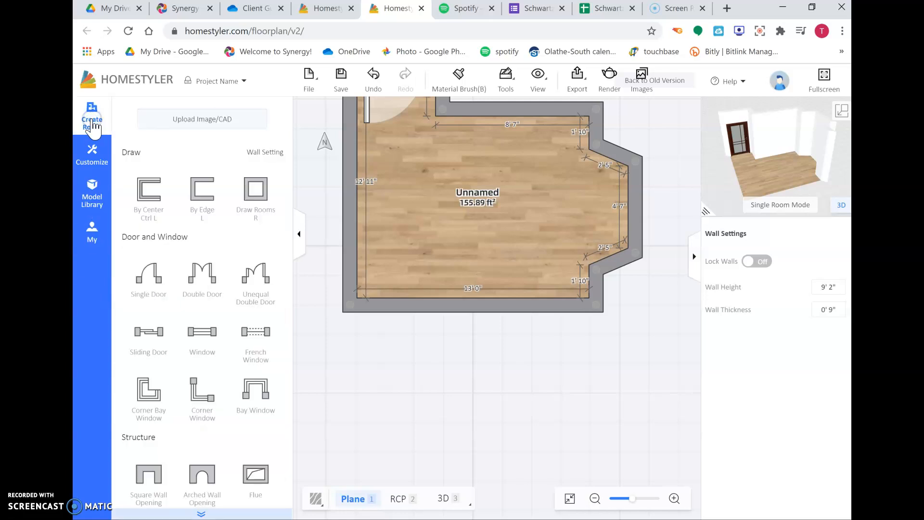
{"action": "left_click", "coordinate": [255, 190]}
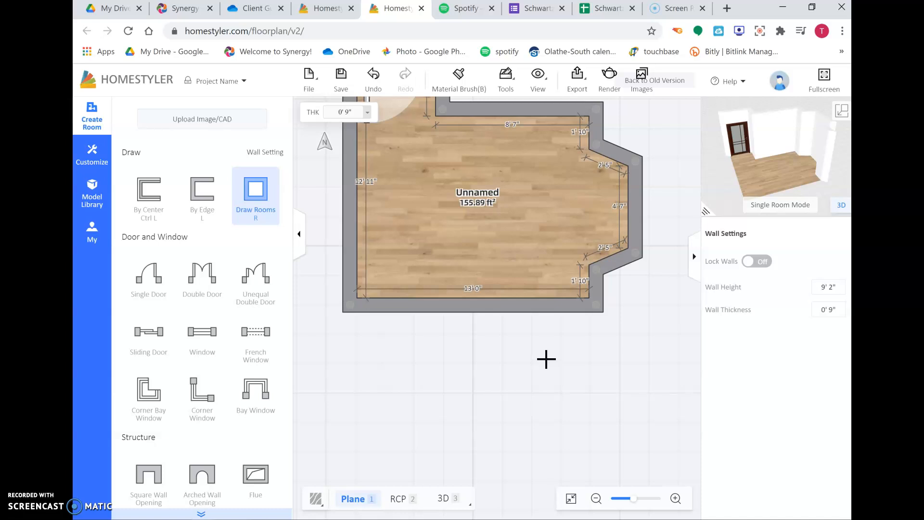
{"action": "left_click", "coordinate": [597, 306]}
{"action": "left_click_drag", "start_coordinate": [597, 306], "coordinate": [433, 405]}
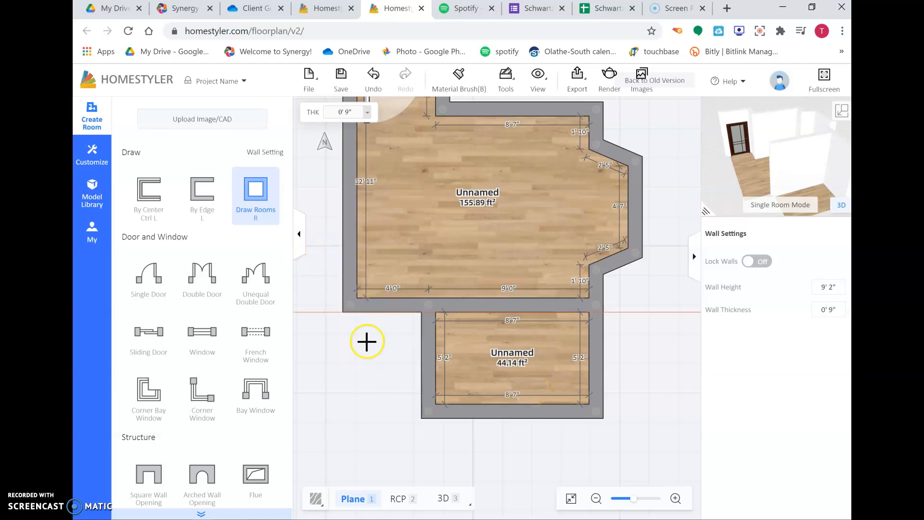
{"action": "key", "text": "Escape"}
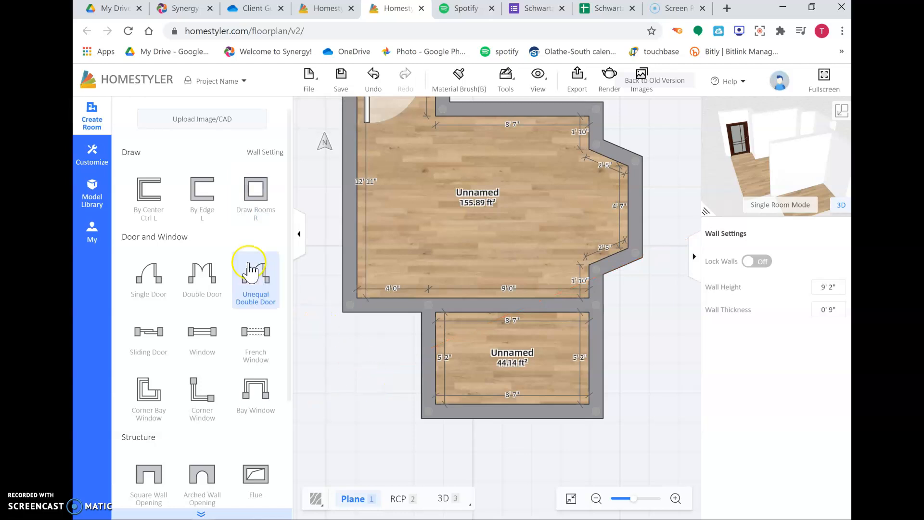
- Place a square wall opening about 5' 3" wide in the wall between the main room and the lower room
{"action": "left_click", "coordinate": [93, 192]}
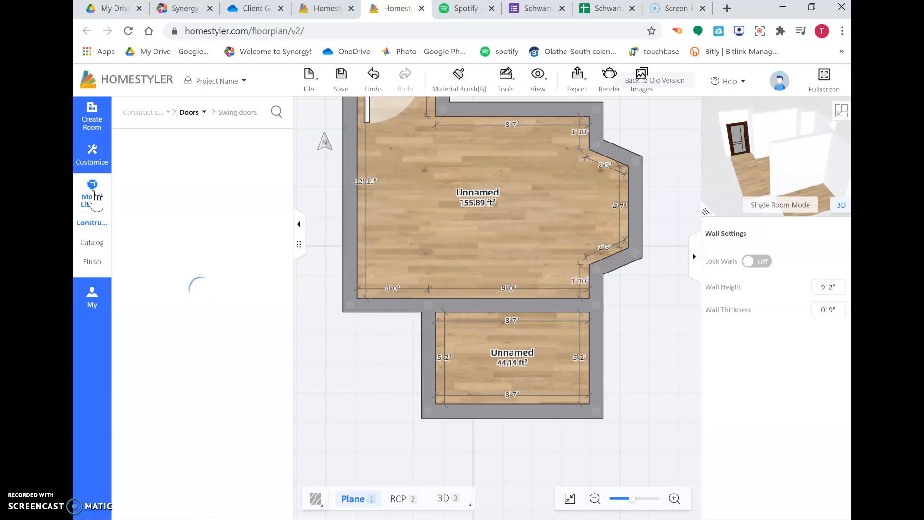
{"action": "left_click", "coordinate": [95, 227]}
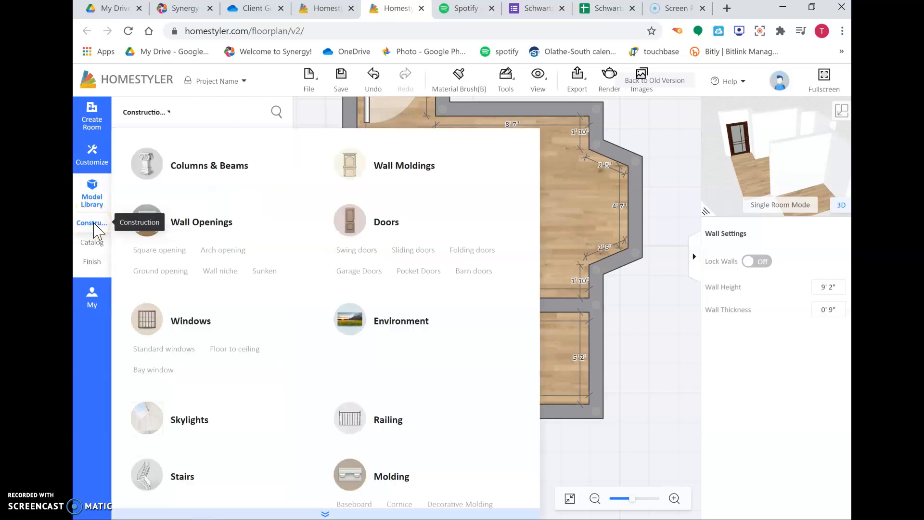
{"action": "left_click", "coordinate": [174, 251]}
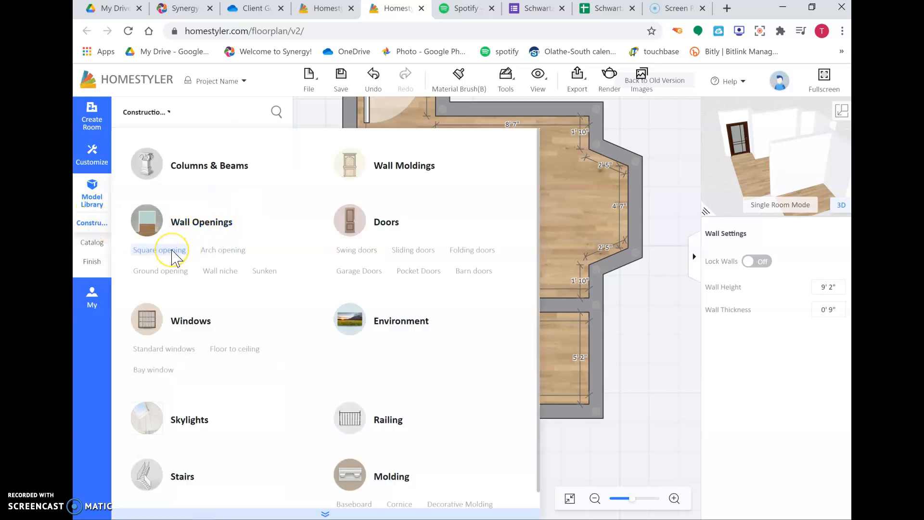
{"action": "left_click", "coordinate": [173, 253]}
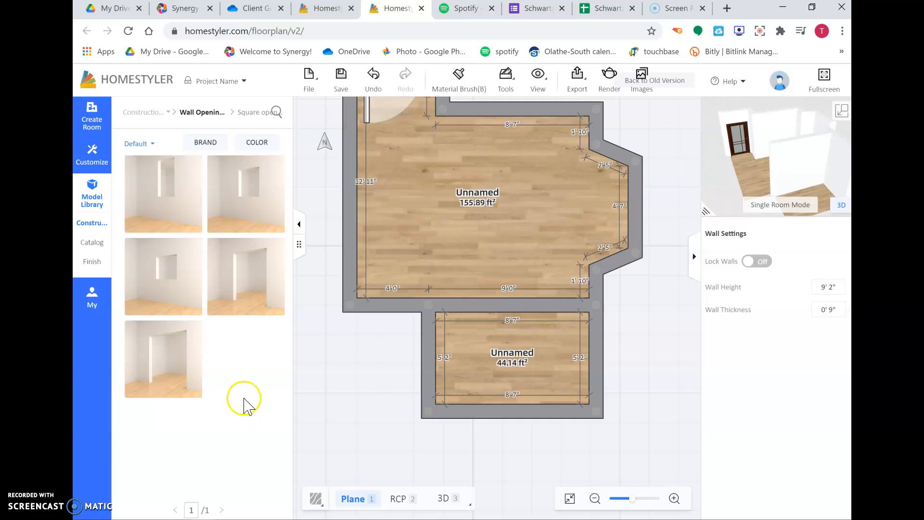
{"action": "mouse_move", "coordinate": [262, 185]}
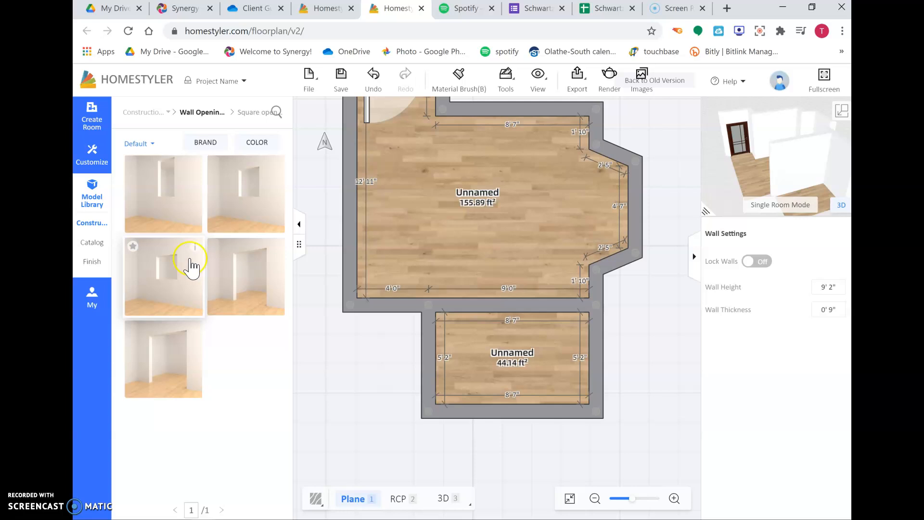
{"action": "left_click", "coordinate": [246, 277]}
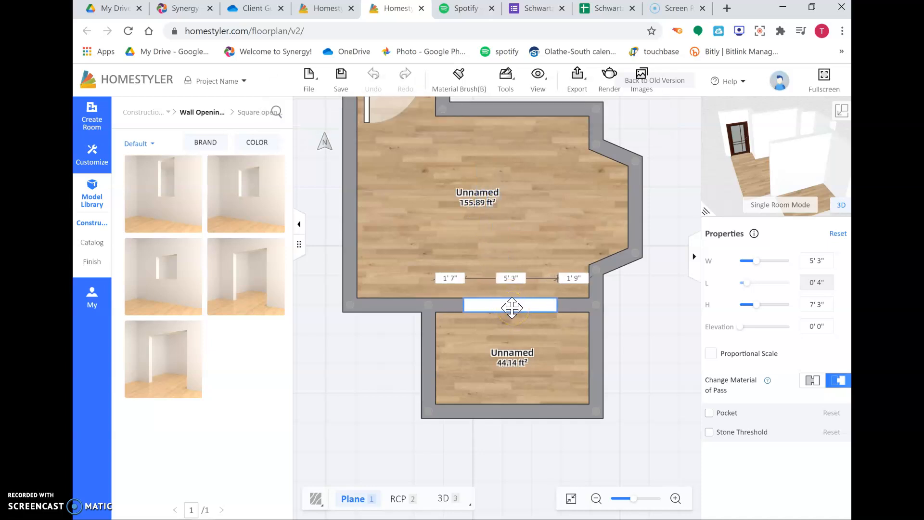
{"action": "left_click", "coordinate": [514, 308]}
{"action": "left_click_drag", "start_coordinate": [553, 305], "coordinate": [557, 310]}
{"action": "left_click", "coordinate": [645, 341]}
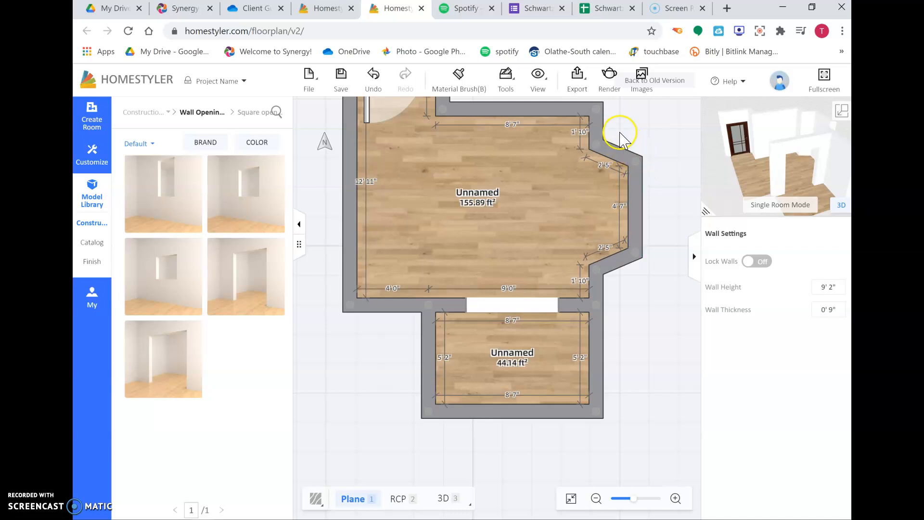
- Save the project as a private project named interior design example
{"action": "scroll", "coordinate": [638, 134], "scroll_direction": "down", "scroll_amount": 3}
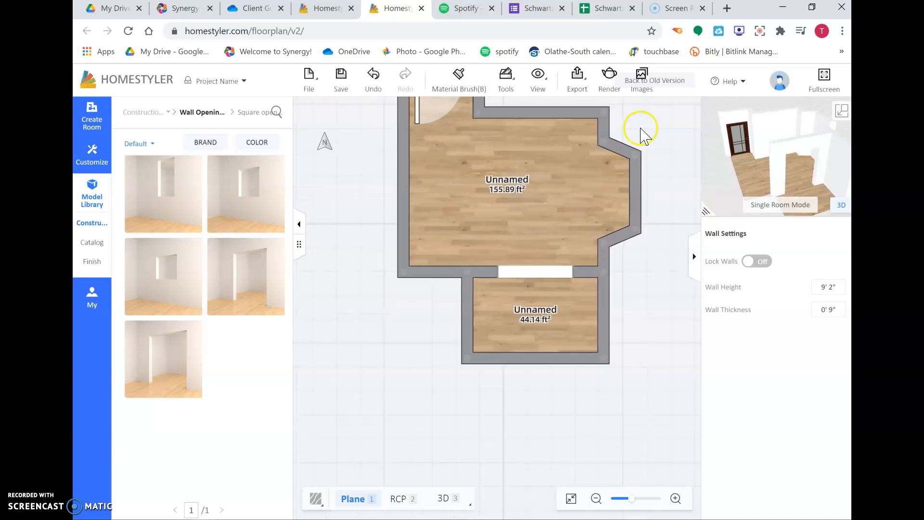
{"action": "left_click_drag", "start_coordinate": [654, 133], "coordinate": [648, 210]}
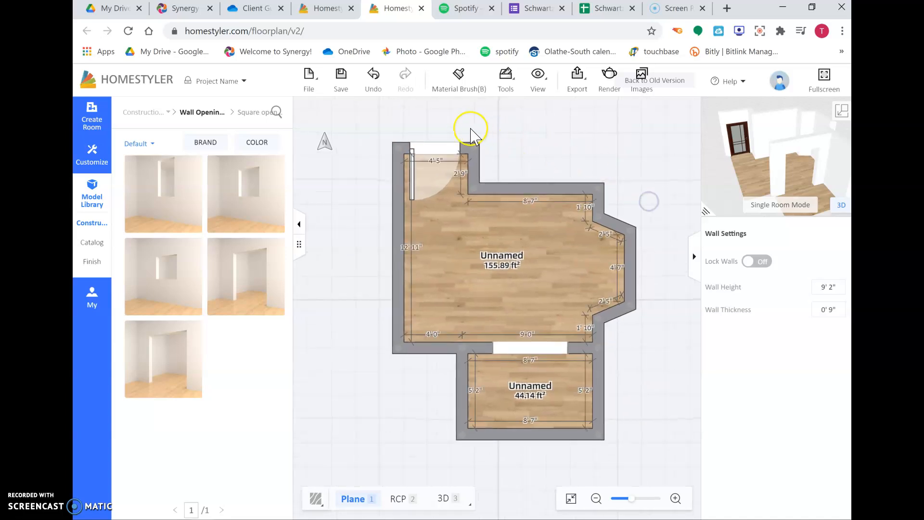
{"action": "left_click_drag", "start_coordinate": [540, 140], "coordinate": [524, 131]}
{"action": "left_click", "coordinate": [342, 87]}
{"action": "left_click", "coordinate": [403, 180]}
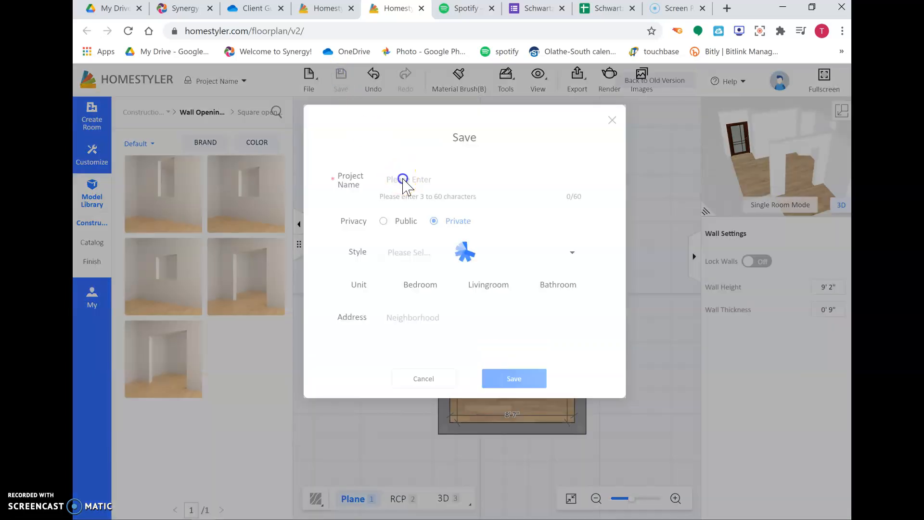
{"action": "left_click", "coordinate": [436, 176]}
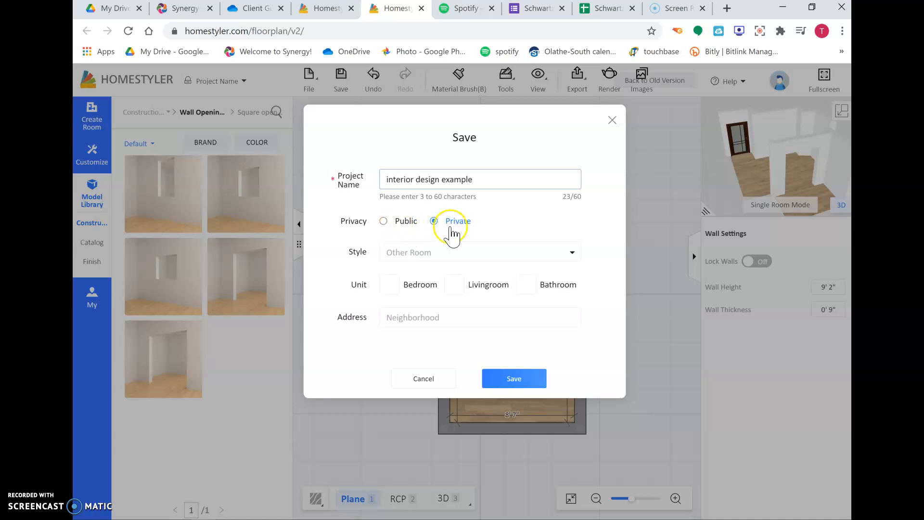
{"action": "left_click", "coordinate": [514, 379]}
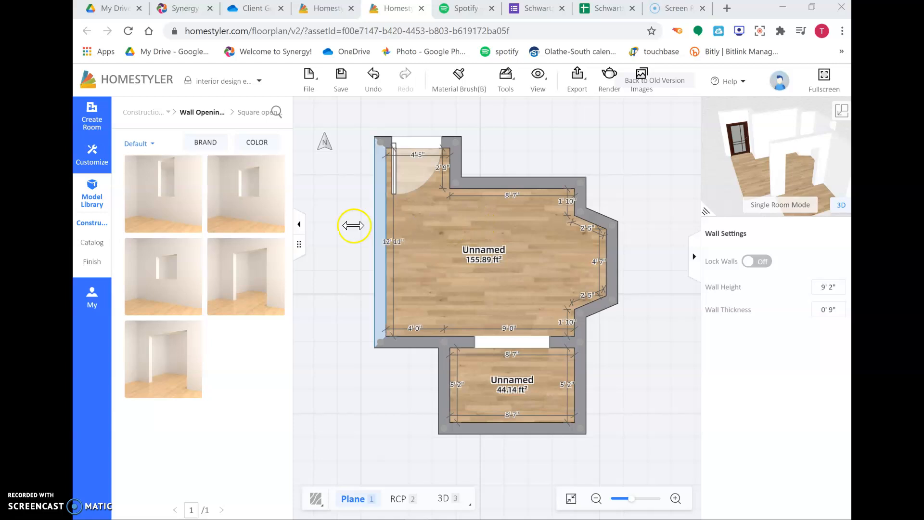
- Place a decorative standard window about 3' 7" wide in the bay's right-hand wall
{"action": "left_click", "coordinate": [96, 223]}
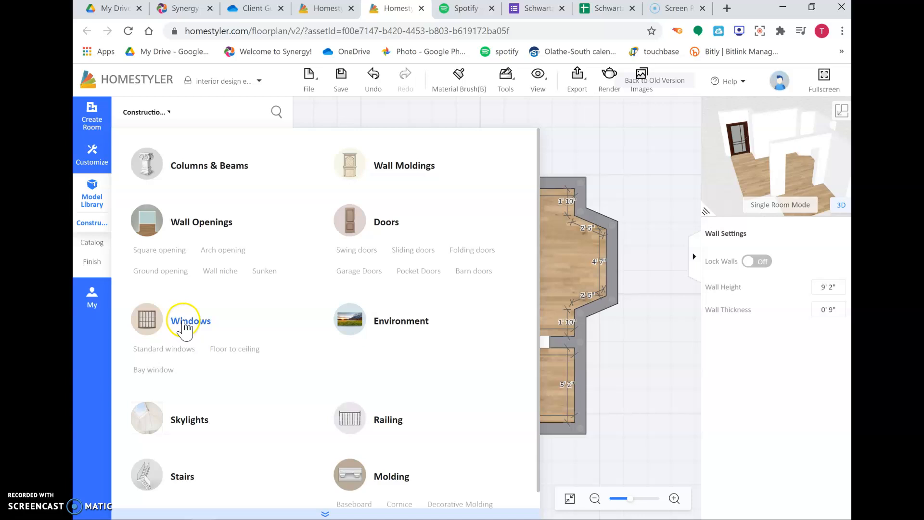
{"action": "left_click", "coordinate": [177, 349]}
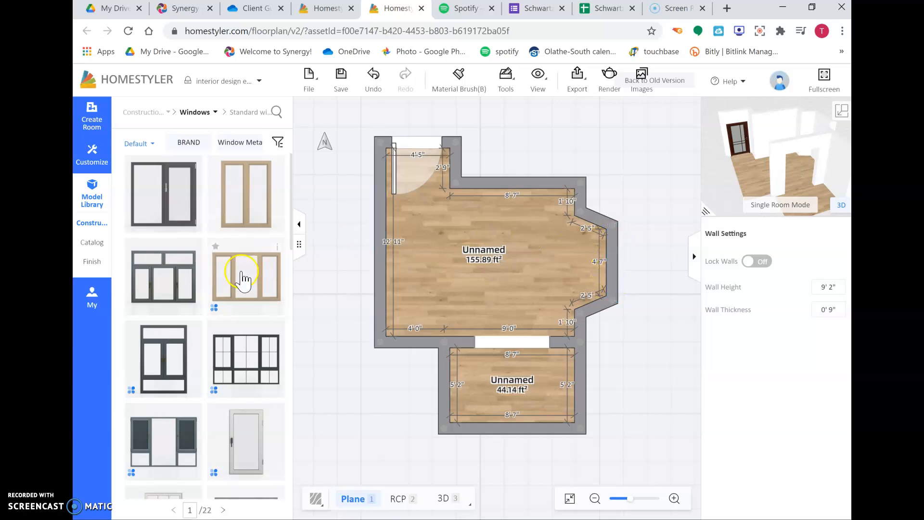
{"action": "scroll", "coordinate": [200, 304], "scroll_direction": "down", "scroll_amount": 2}
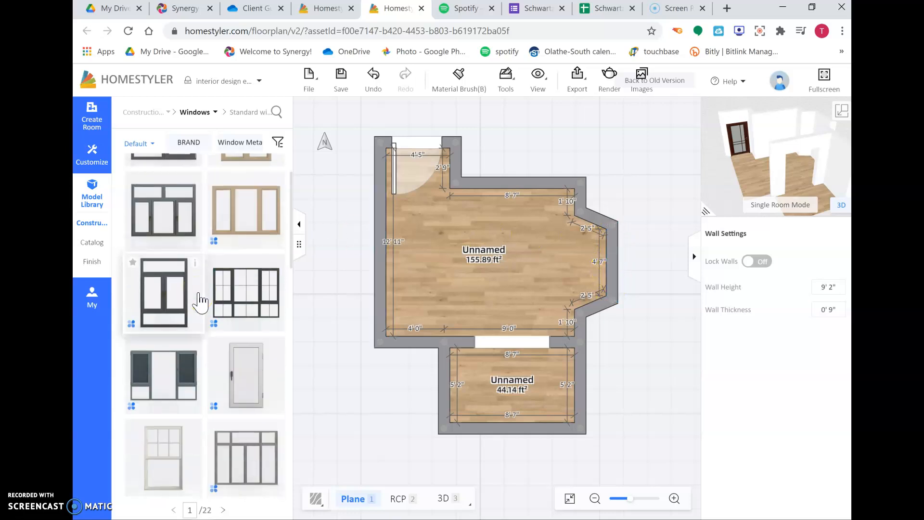
{"action": "scroll", "coordinate": [200, 302], "scroll_direction": "down", "scroll_amount": 4}
{"action": "scroll", "coordinate": [200, 297], "scroll_direction": "down", "scroll_amount": 4}
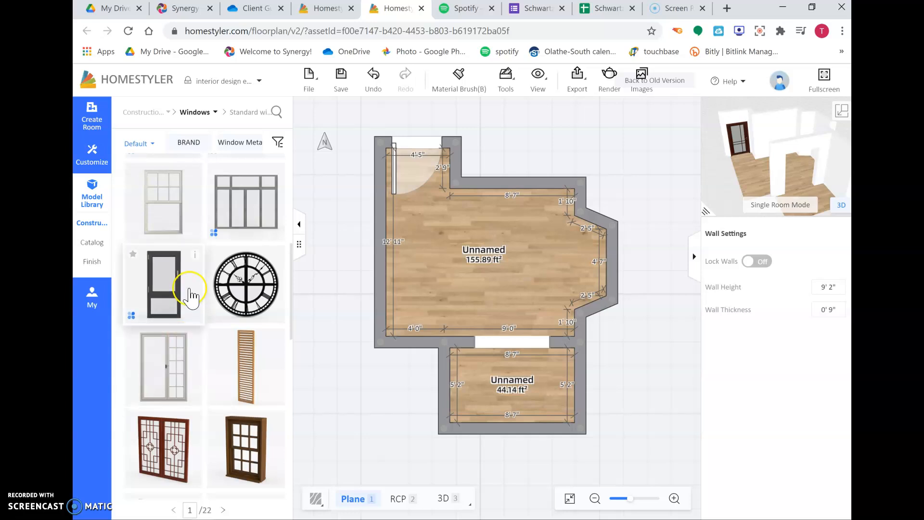
{"action": "scroll", "coordinate": [186, 295], "scroll_direction": "down", "scroll_amount": 8}
{"action": "left_click", "coordinate": [152, 192]}
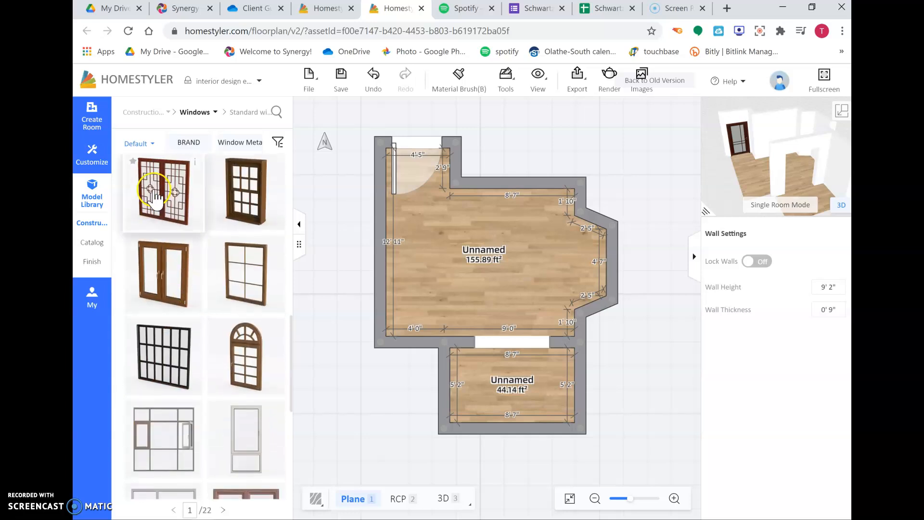
{"action": "left_click_drag", "start_coordinate": [153, 193], "coordinate": [612, 263]}
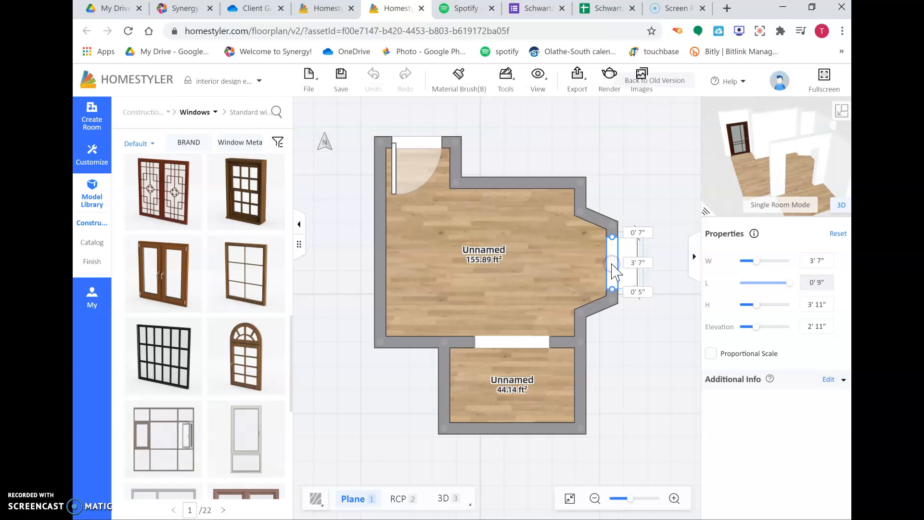
{"action": "left_click", "coordinate": [611, 263]}
{"action": "left_click", "coordinate": [643, 349]}
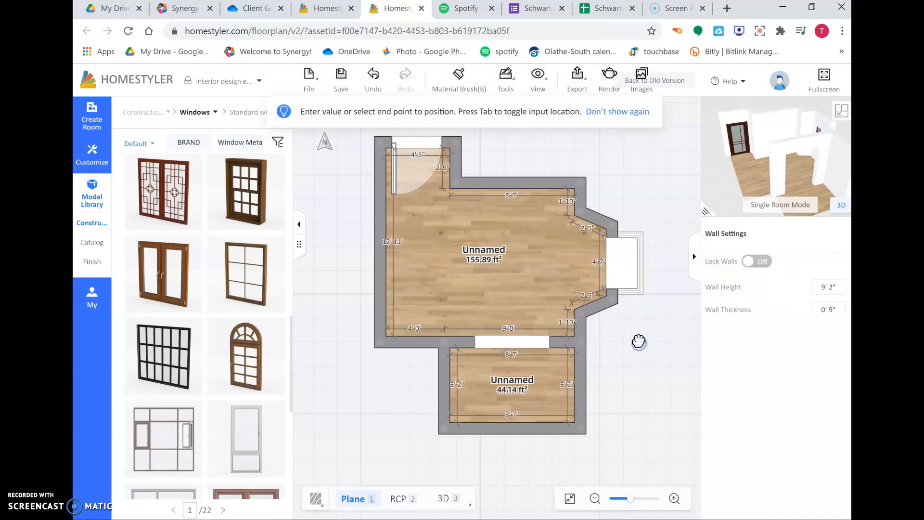
- Select the bay window and, viewing it in 3D, set its elevation to 3' 4"
{"action": "left_click_drag", "start_coordinate": [463, 285], "coordinate": [477, 304]}
{"action": "left_click_drag", "start_coordinate": [760, 180], "coordinate": [780, 160]}
{"action": "left_click", "coordinate": [633, 279]}
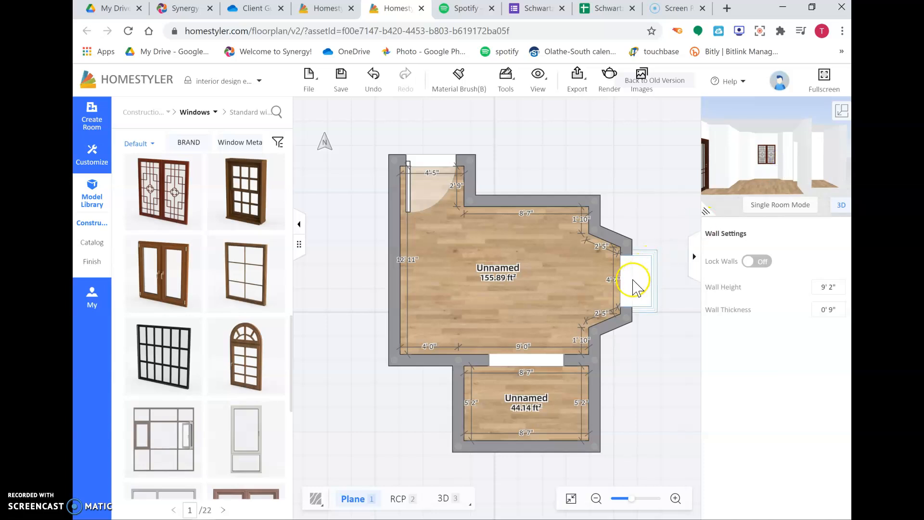
{"action": "left_click", "coordinate": [842, 113]}
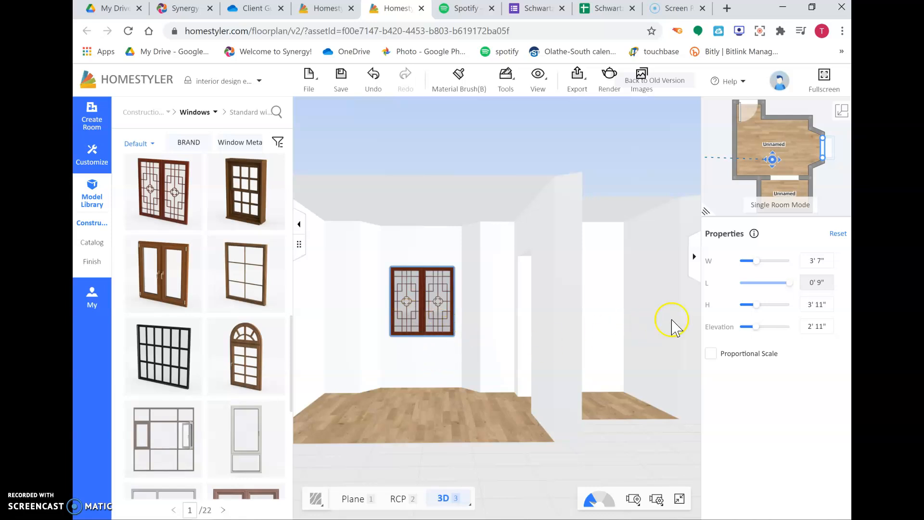
{"action": "left_click_drag", "start_coordinate": [757, 328], "coordinate": [784, 327]}
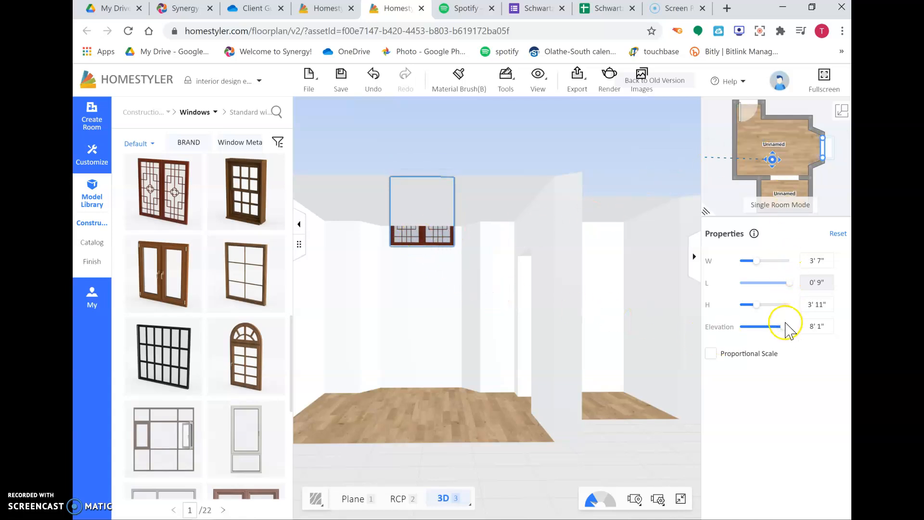
{"action": "left_click_drag", "start_coordinate": [784, 327], "coordinate": [758, 332]}
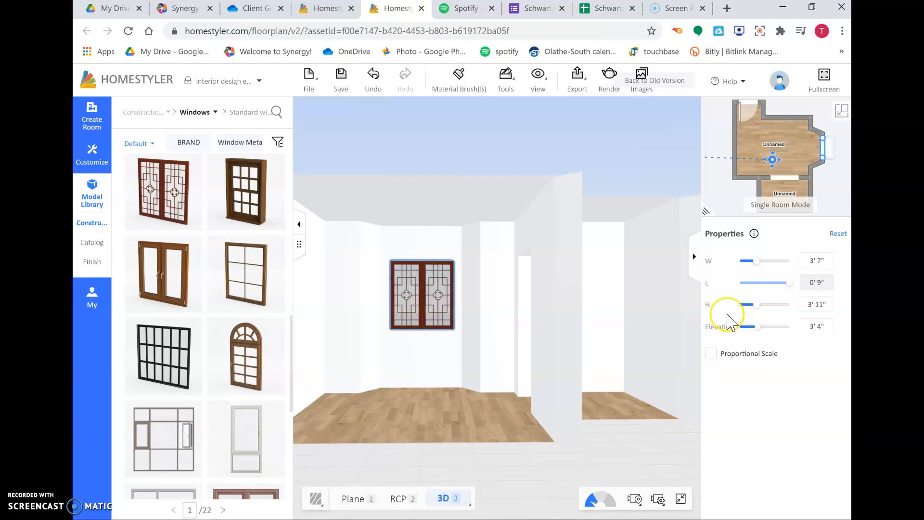
- Set the main room's room type to Living Room
{"action": "left_click", "coordinate": [842, 111]}
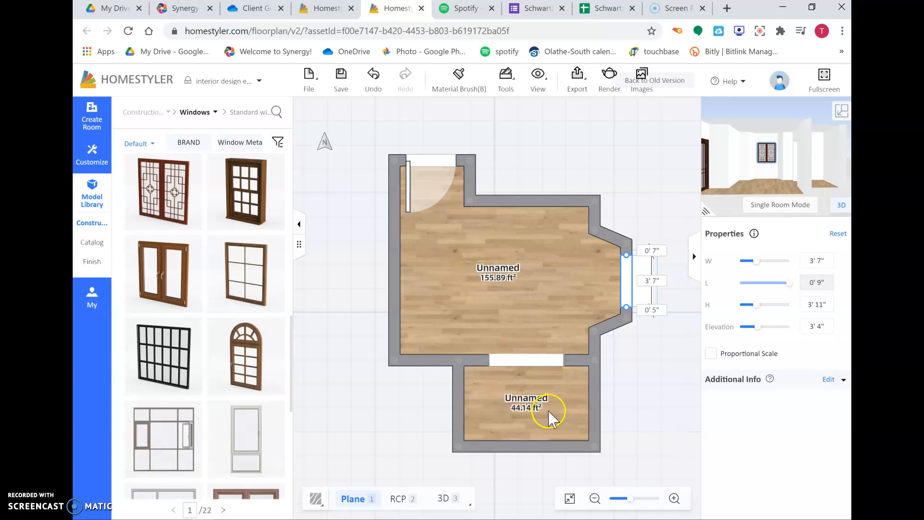
{"action": "left_click", "coordinate": [500, 255]}
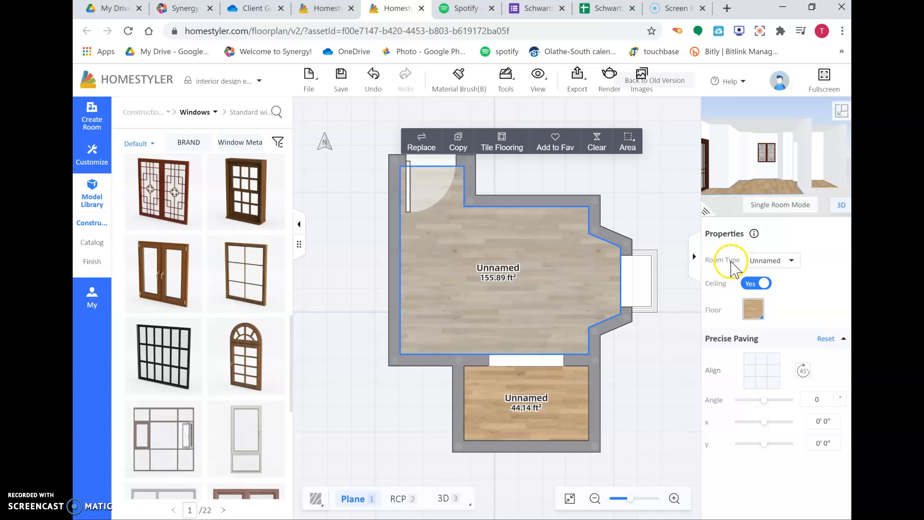
{"action": "left_click", "coordinate": [788, 262]}
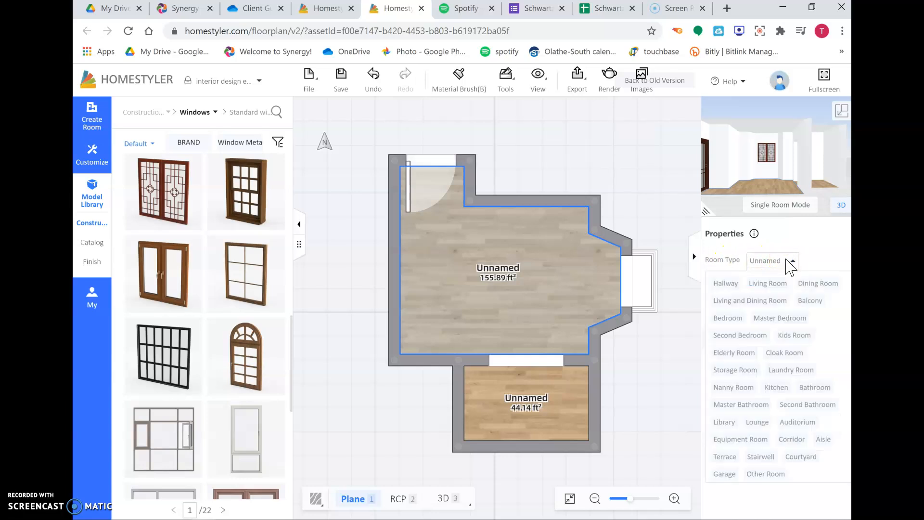
{"action": "left_click", "coordinate": [779, 285]}
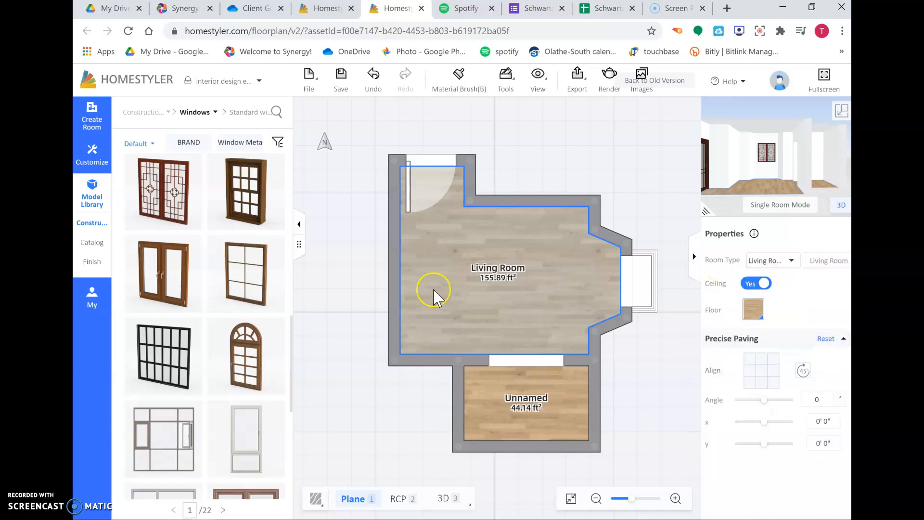
- Set the lower room's room type to Bathroom
{"action": "left_click", "coordinate": [525, 387]}
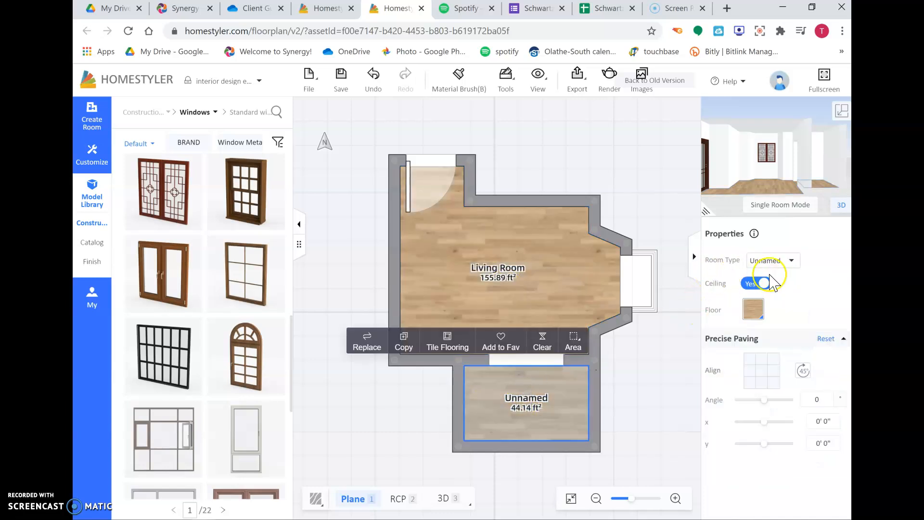
{"action": "left_click", "coordinate": [791, 263]}
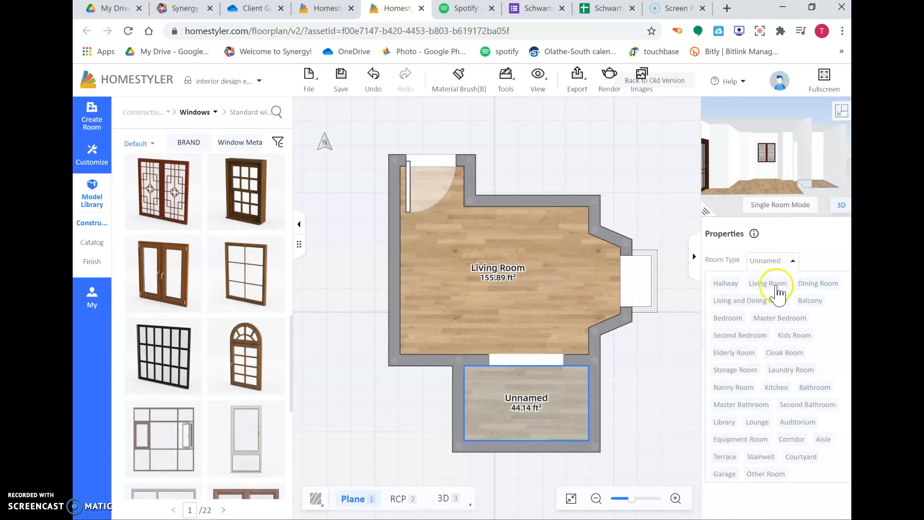
{"action": "left_click", "coordinate": [741, 330]}
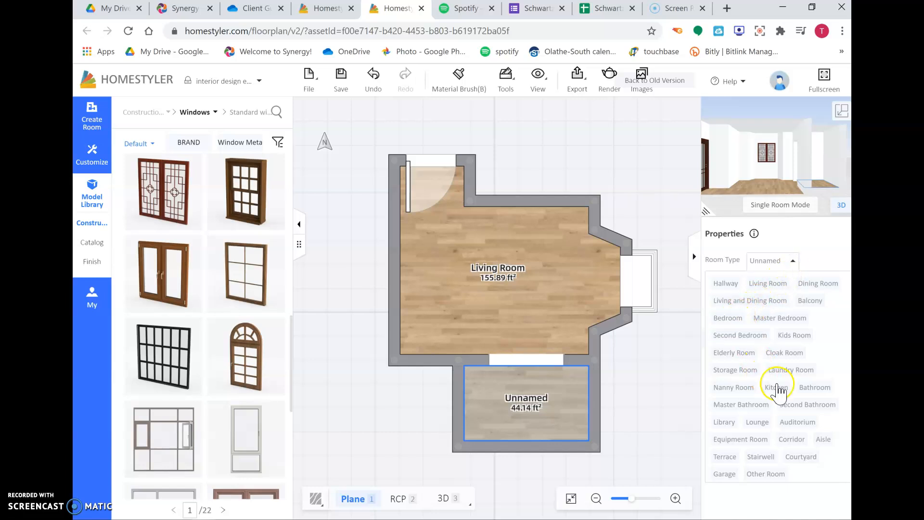
{"action": "left_click", "coordinate": [815, 387]}
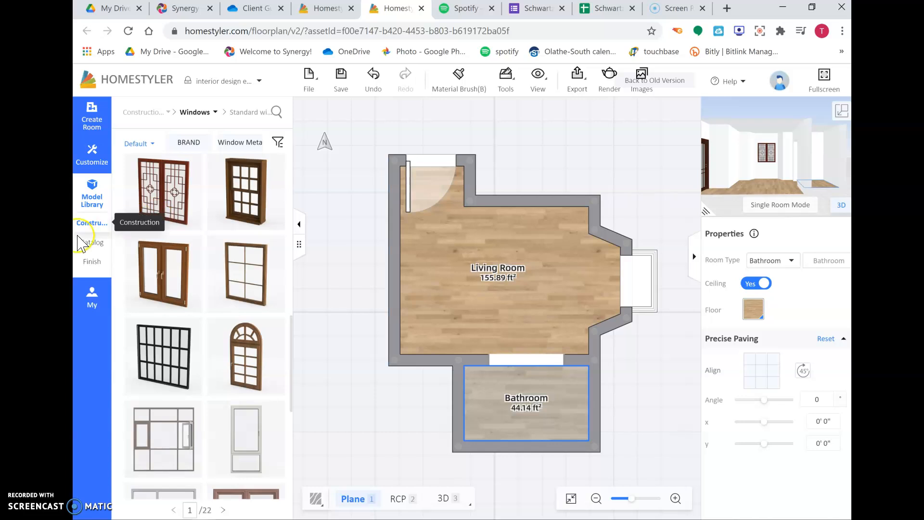
- Apply a reddish herringbone wood floor finish to the living room and check it in 3D
{"action": "mouse_move", "coordinate": [85, 248]}
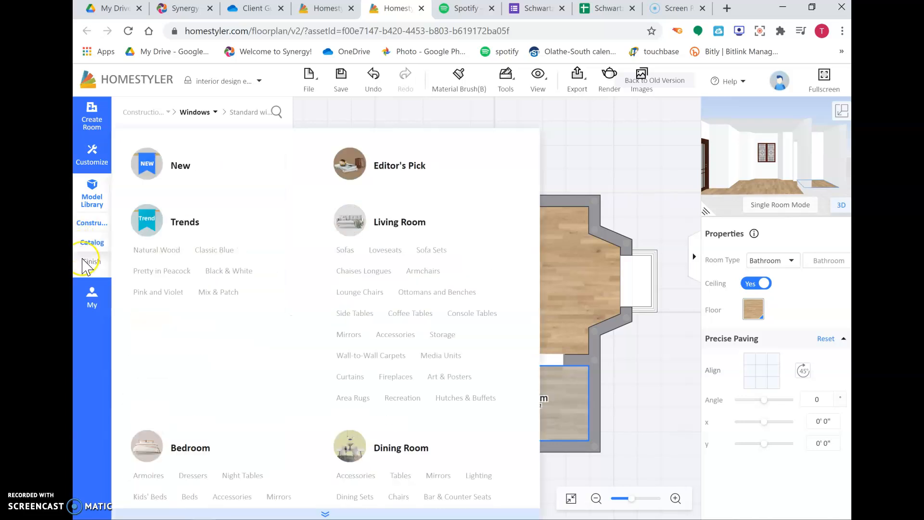
{"action": "mouse_move", "coordinate": [85, 264]}
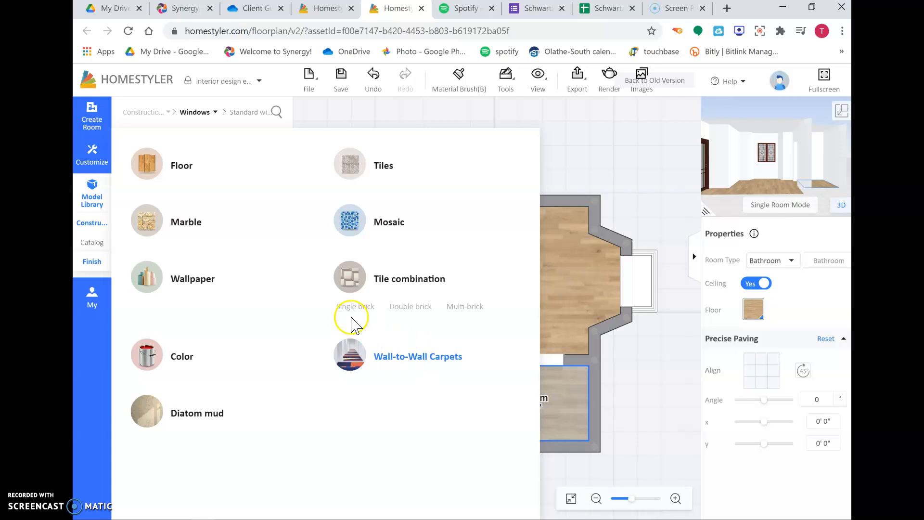
{"action": "left_click", "coordinate": [178, 167]}
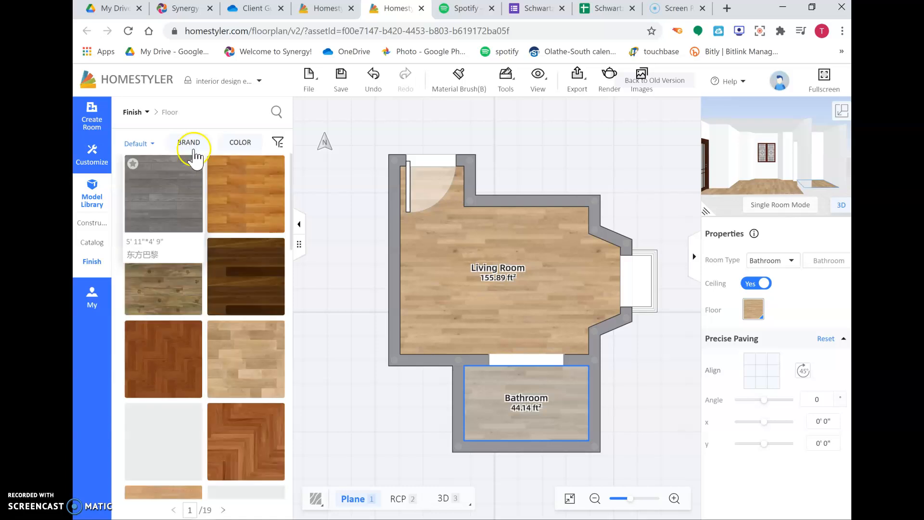
{"action": "scroll", "coordinate": [238, 219], "scroll_direction": "down", "scroll_amount": 4}
{"action": "scroll", "coordinate": [231, 248], "scroll_direction": "down", "scroll_amount": 3}
{"action": "scroll", "coordinate": [231, 248], "scroll_direction": "up", "scroll_amount": 7}
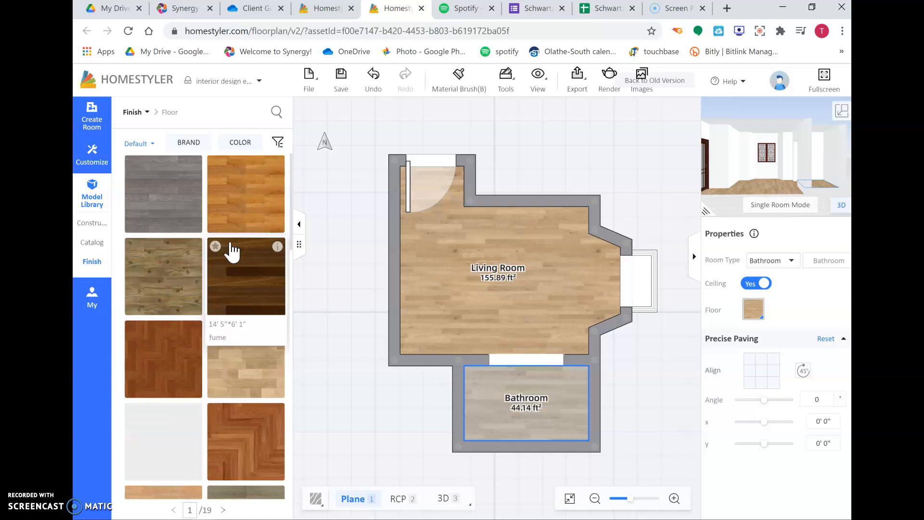
{"action": "left_click", "coordinate": [169, 373]}
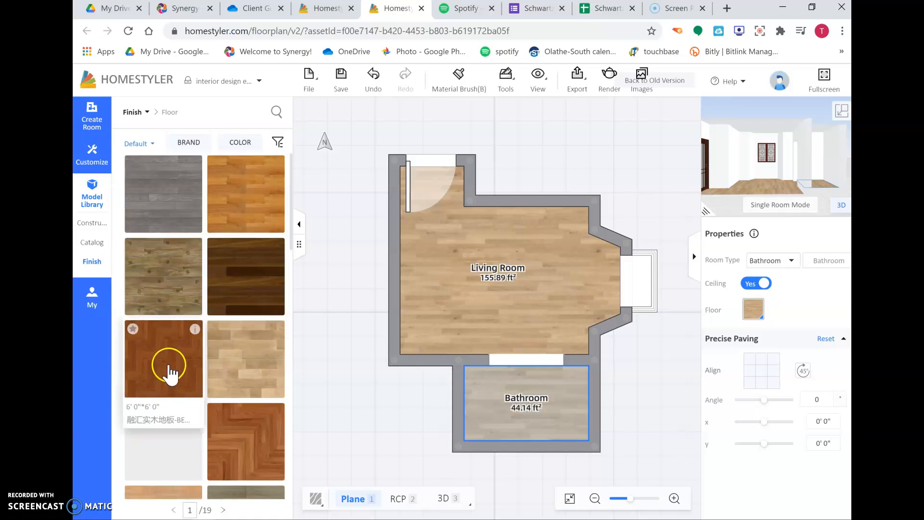
{"action": "left_click", "coordinate": [169, 365]}
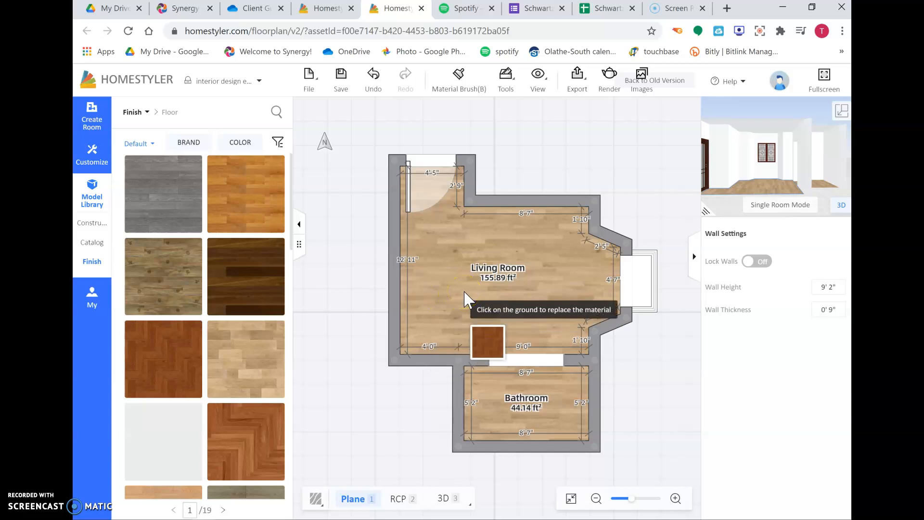
{"action": "left_click", "coordinate": [445, 259]}
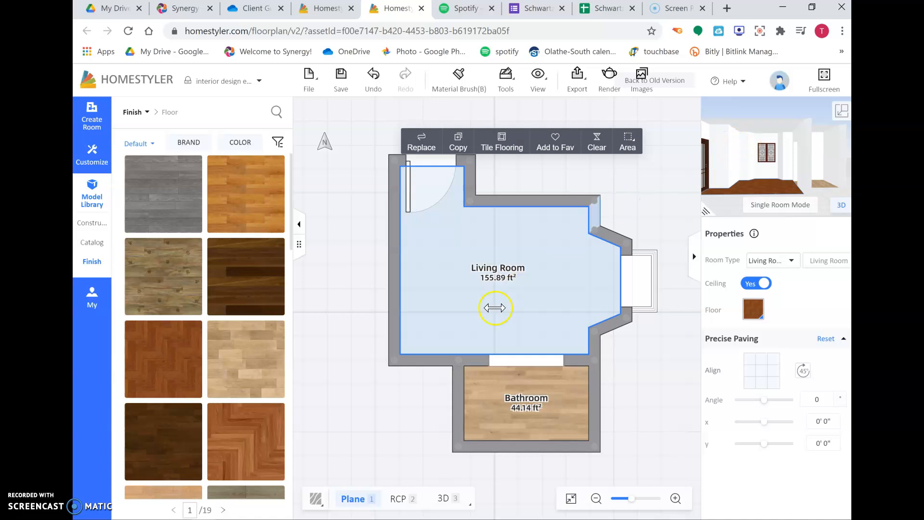
{"action": "left_click", "coordinate": [843, 112]}
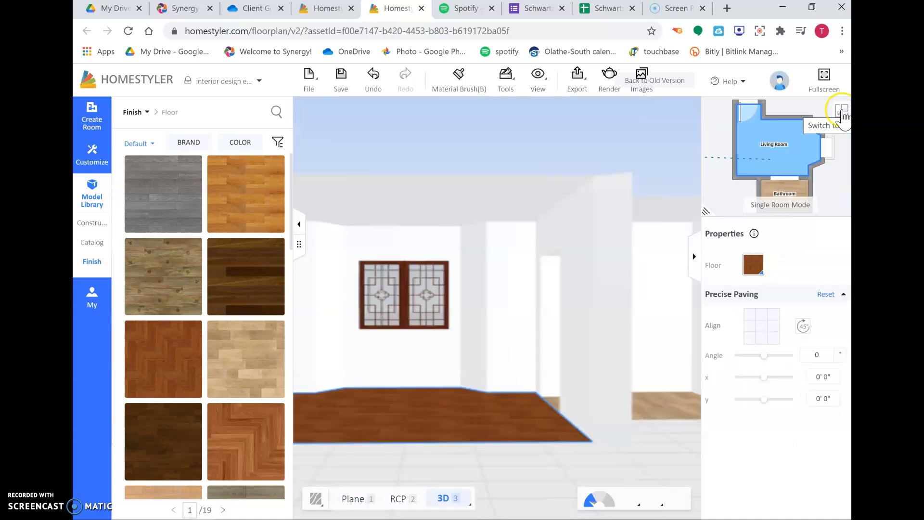
{"action": "left_click_drag", "start_coordinate": [460, 315], "coordinate": [461, 391]}
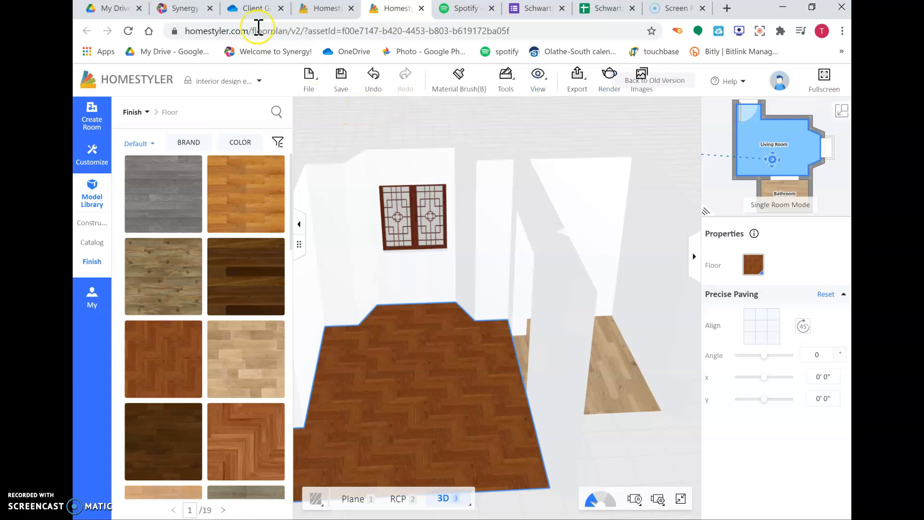
{"action": "left_click", "coordinate": [841, 111]}
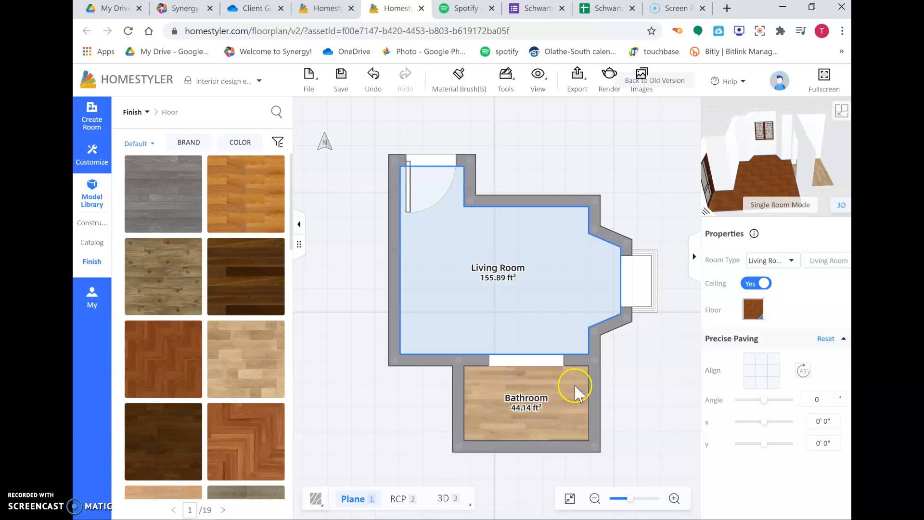
- Apply black square tiles as the bathroom's floor finish
{"action": "mouse_move", "coordinate": [132, 113]}
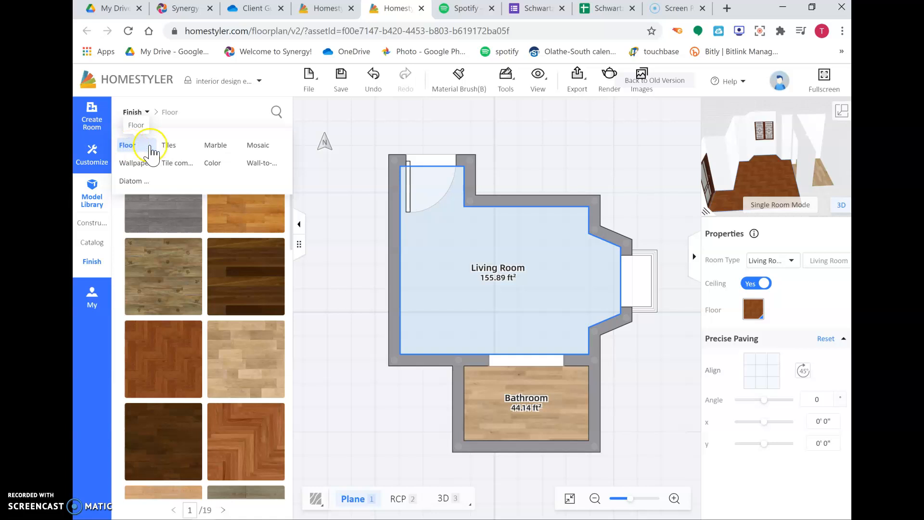
{"action": "left_click", "coordinate": [174, 148]}
{"action": "left_click", "coordinate": [195, 164]}
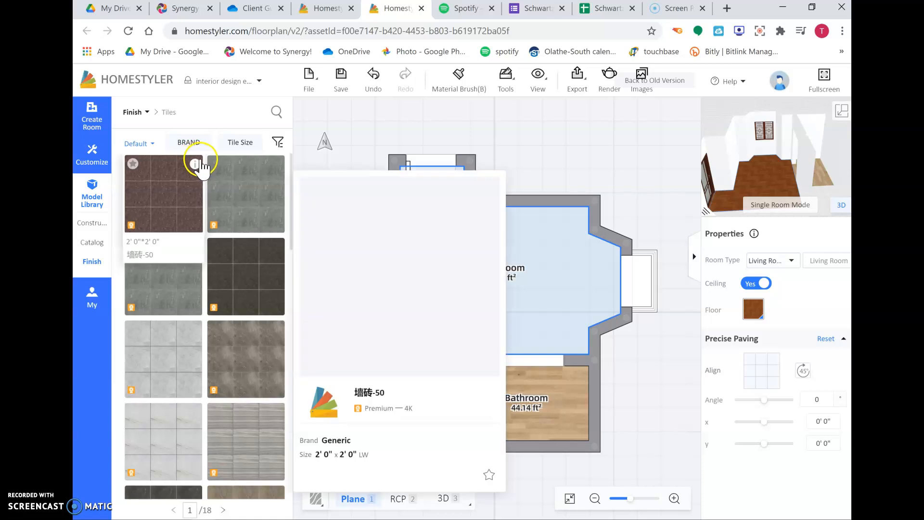
{"action": "scroll", "coordinate": [202, 166], "scroll_direction": "down", "scroll_amount": 10}
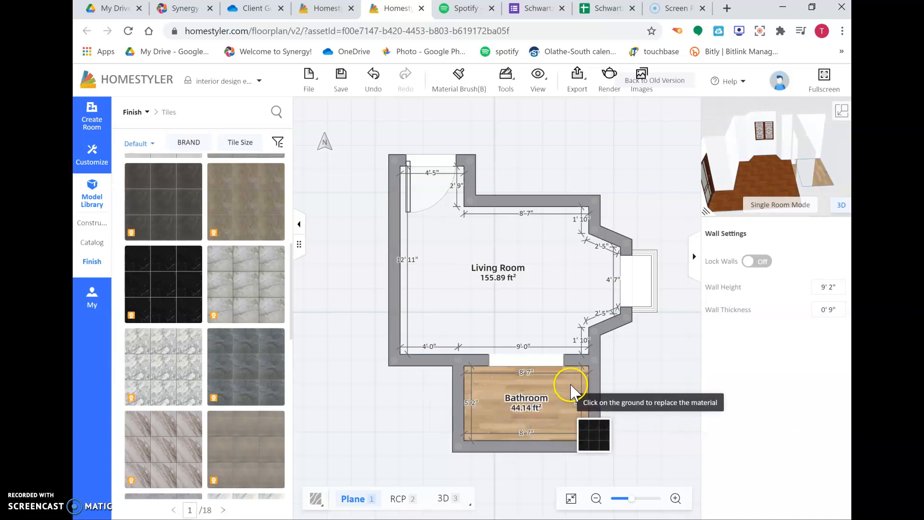
{"action": "left_click", "coordinate": [493, 390]}
{"action": "left_click", "coordinate": [493, 384]}
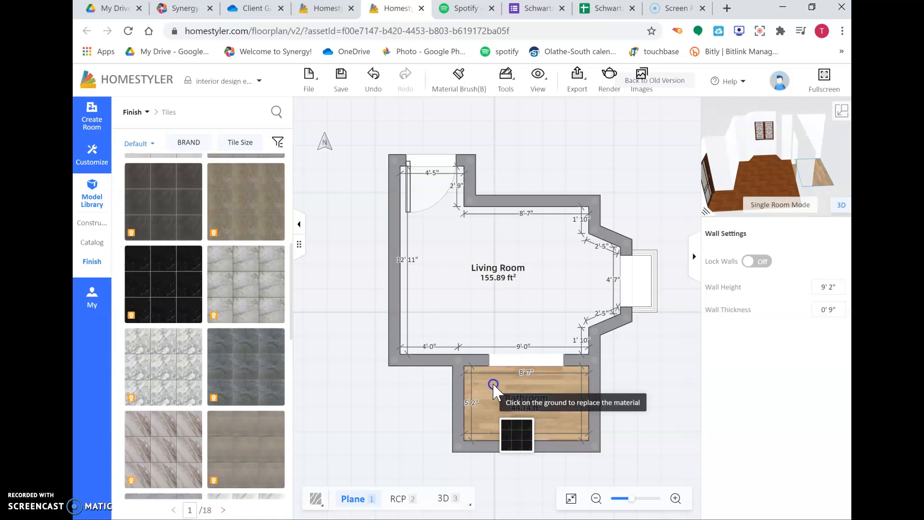
{"action": "left_click", "coordinate": [544, 407]}
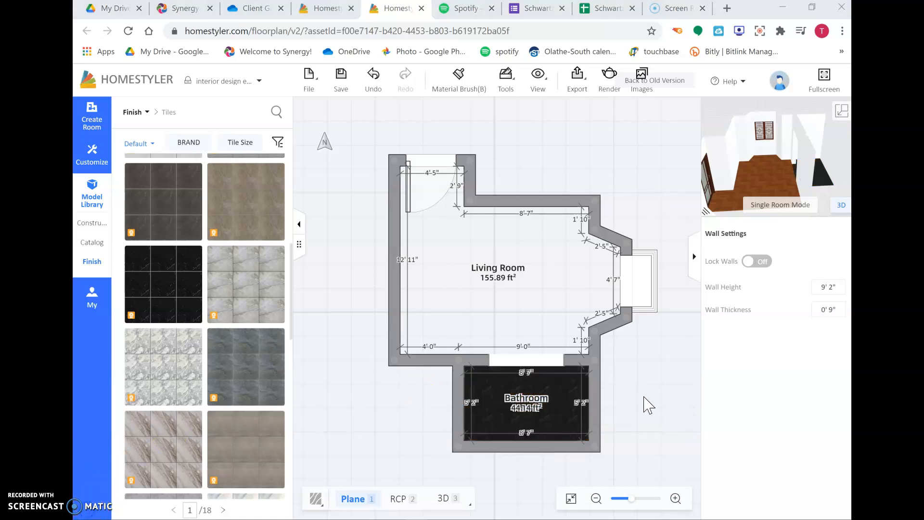
- Review the bathroom tiles in 3D and save the design
{"action": "left_click", "coordinate": [842, 115]}
{"action": "left_click_drag", "start_coordinate": [577, 380], "coordinate": [591, 409]}
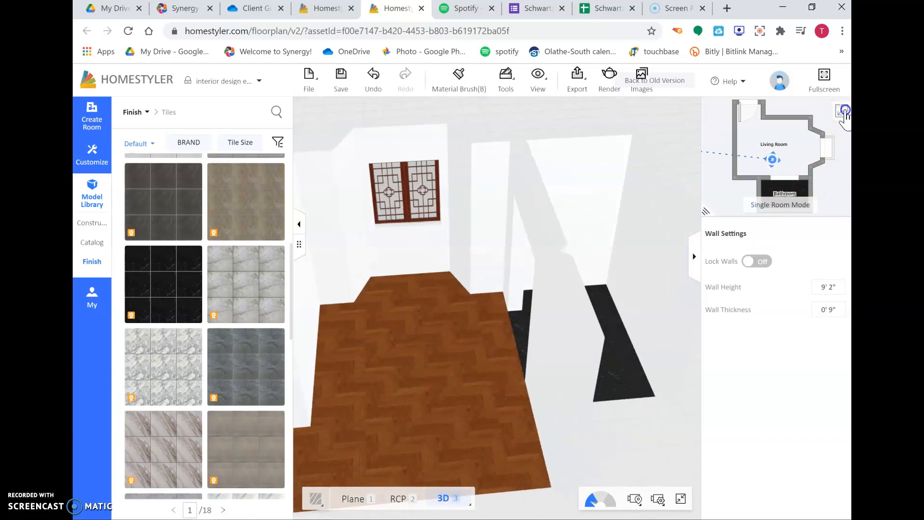
{"action": "left_click", "coordinate": [843, 113]}
{"action": "left_click", "coordinate": [333, 79]}
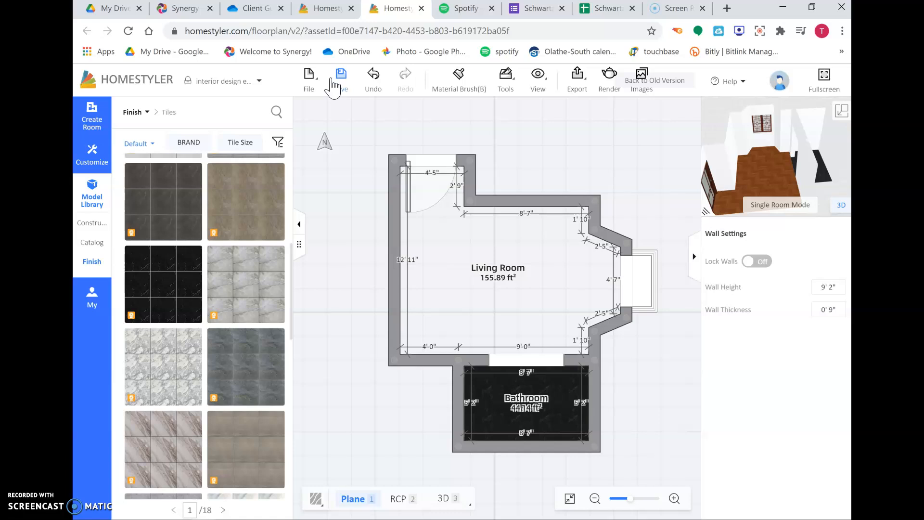
{"action": "left_click_drag", "start_coordinate": [346, 243], "coordinate": [335, 245]}
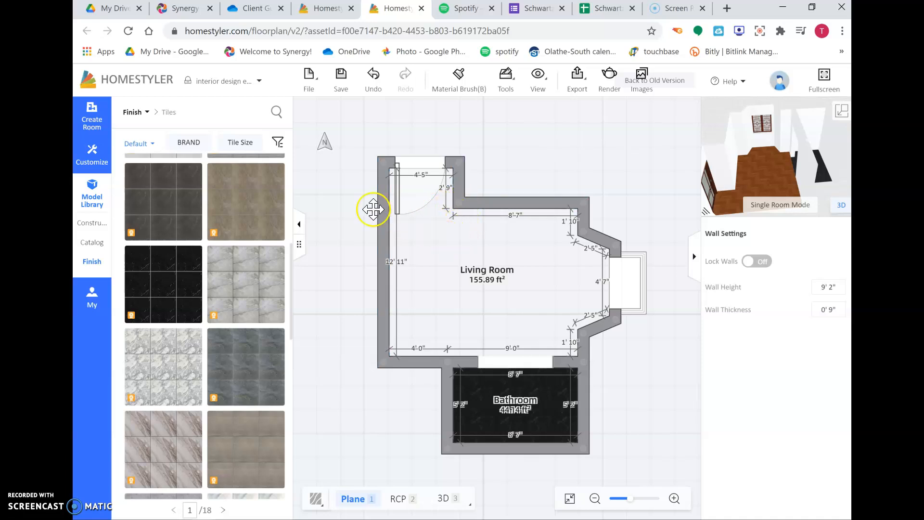
- Draw a short wall about 3' long extending down from the living room's upper wall beside the door
{"action": "left_click", "coordinate": [94, 125]}
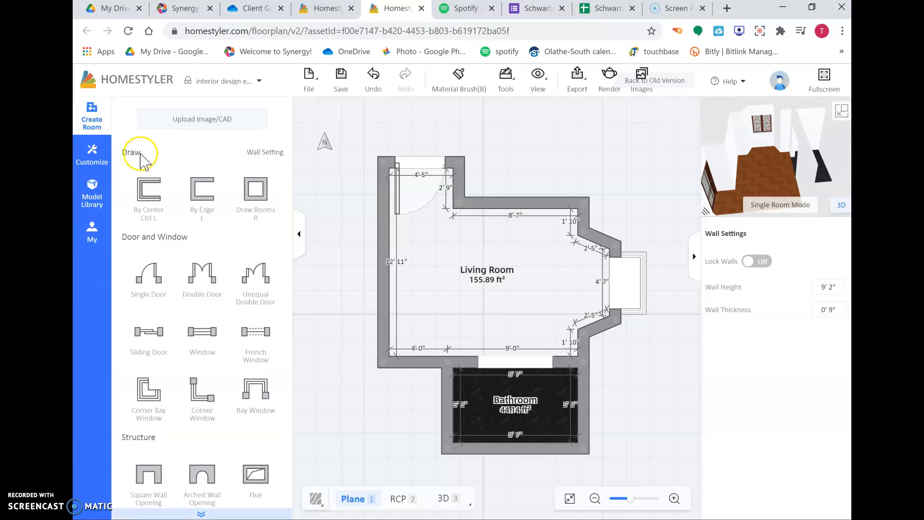
{"action": "left_click", "coordinate": [203, 211]}
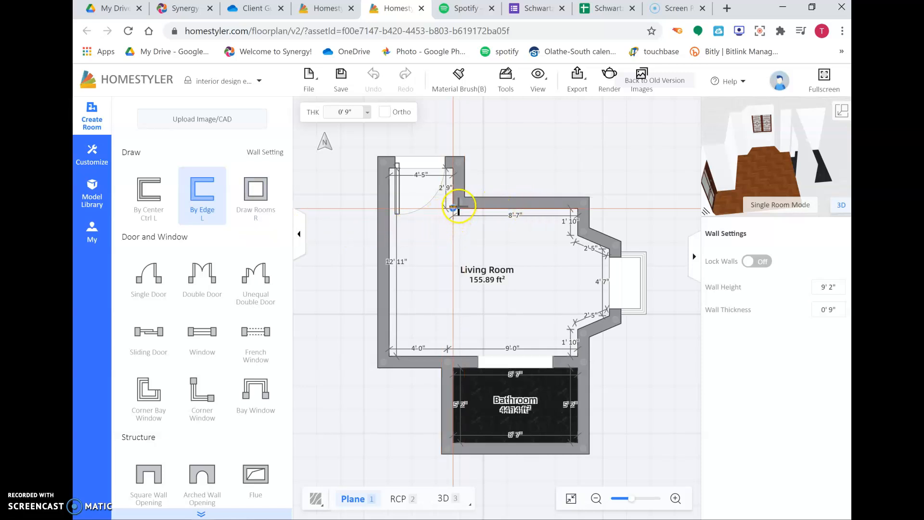
{"action": "left_click", "coordinate": [459, 204]}
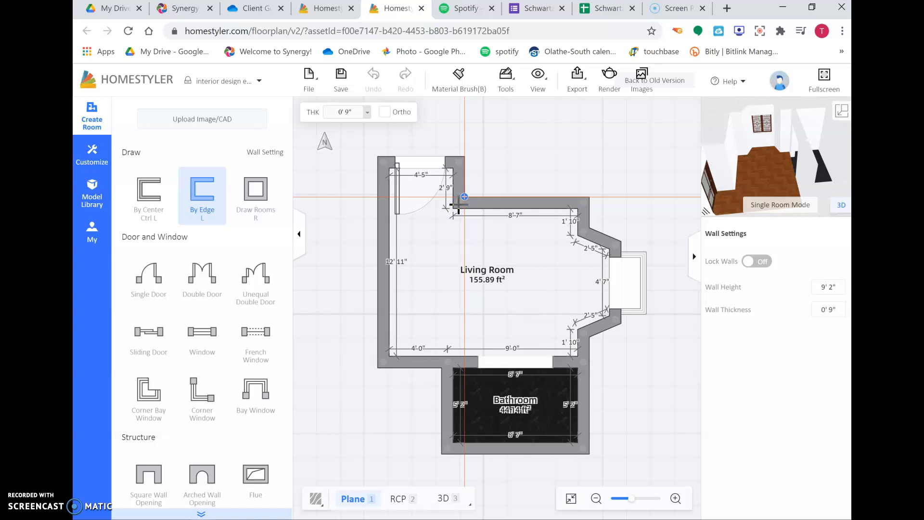
{"action": "left_click", "coordinate": [457, 209]}
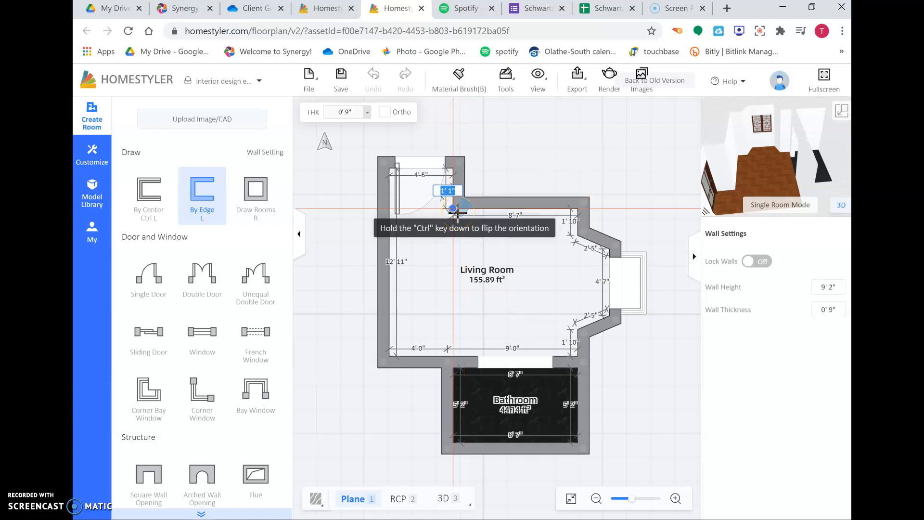
{"action": "left_click", "coordinate": [466, 262]}
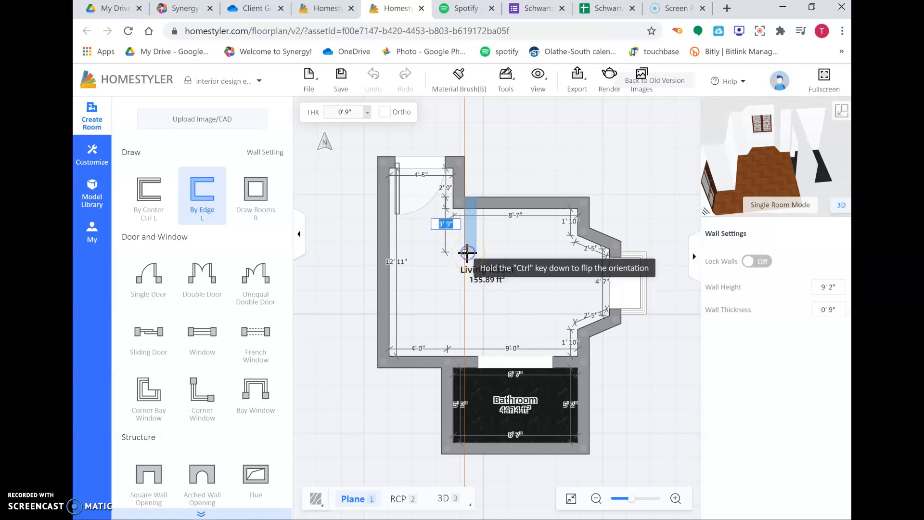
{"action": "left_click", "coordinate": [468, 251]}
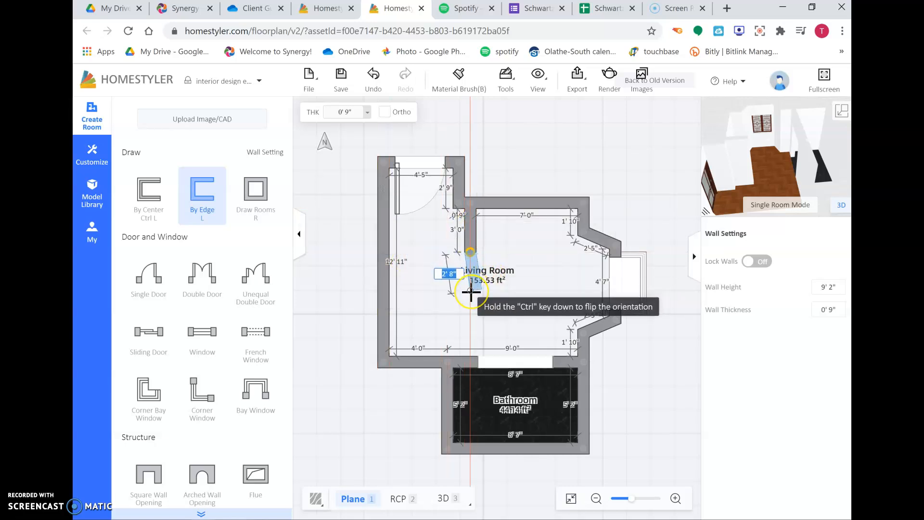
{"action": "key", "text": "Escape"}
{"action": "key", "text": "Escape"}
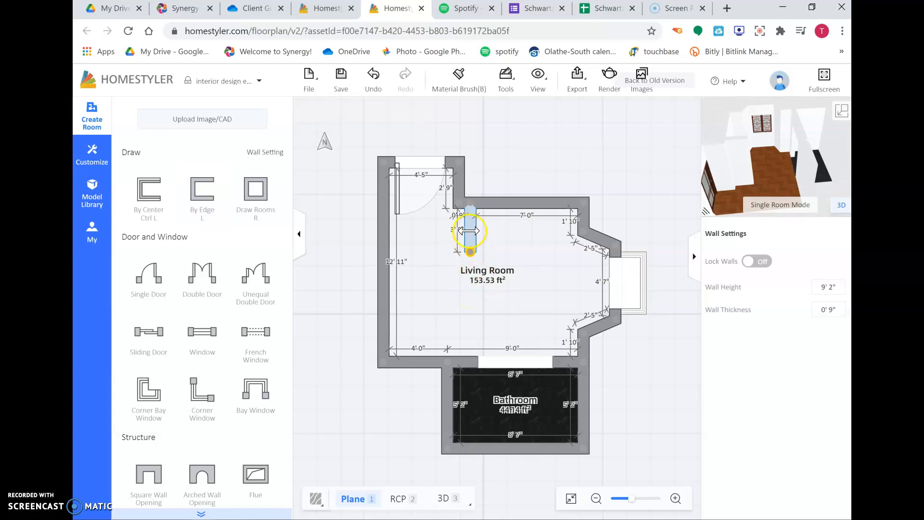
{"action": "left_click_drag", "start_coordinate": [467, 231], "coordinate": [465, 233]}
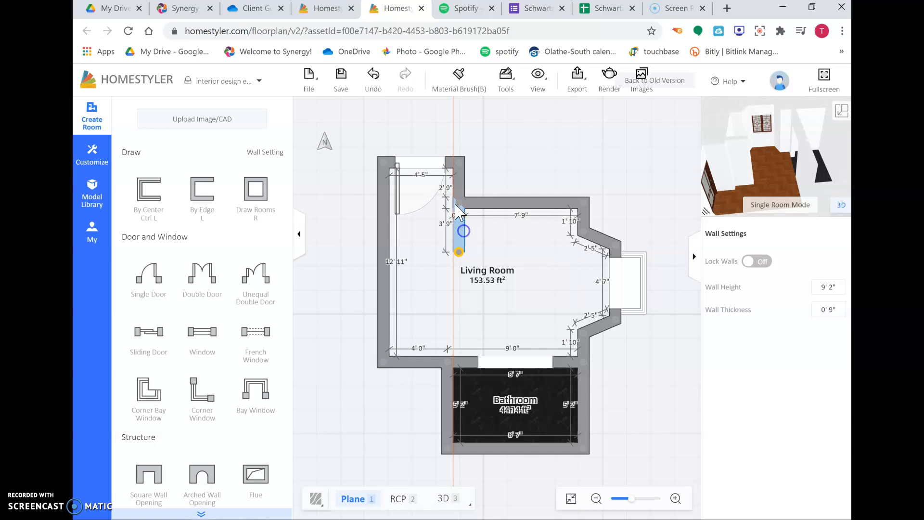
- Select the new wall, make it a Partial wall and set its height to 4' 4"
{"action": "left_click", "coordinate": [459, 212]}
{"action": "left_click", "coordinate": [458, 192]}
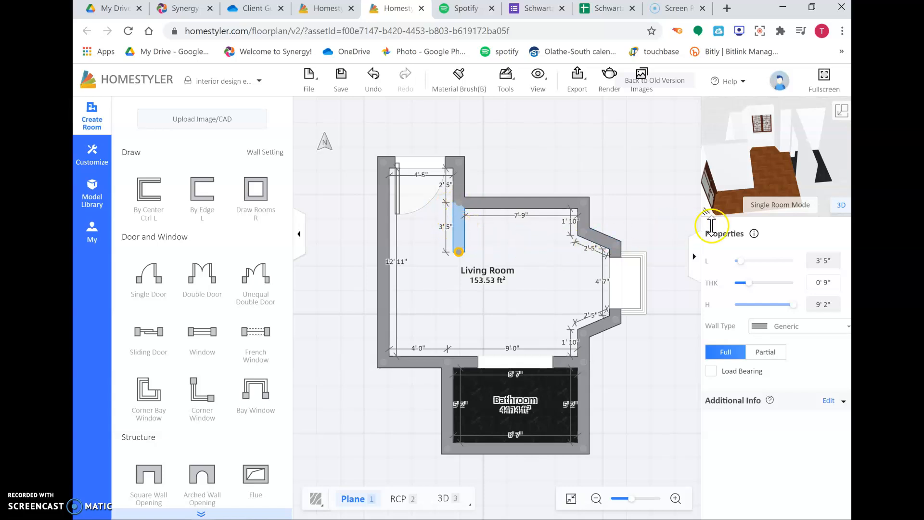
{"action": "left_click", "coordinate": [769, 353]}
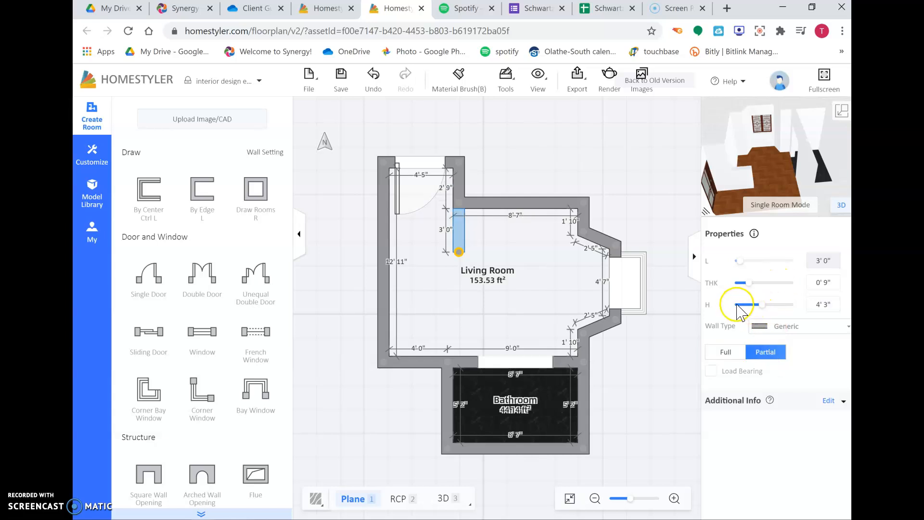
{"action": "left_click", "coordinate": [762, 304]}
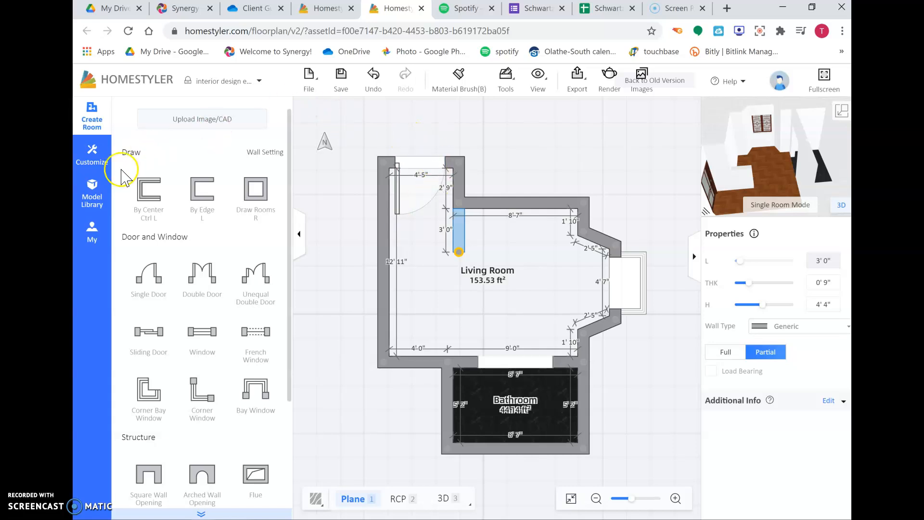
- Open the Color finishes, switch to the 3D view, and paint all the living room walls a pale blue-gray
{"action": "left_click", "coordinate": [92, 200]}
{"action": "mouse_move", "coordinate": [91, 261]}
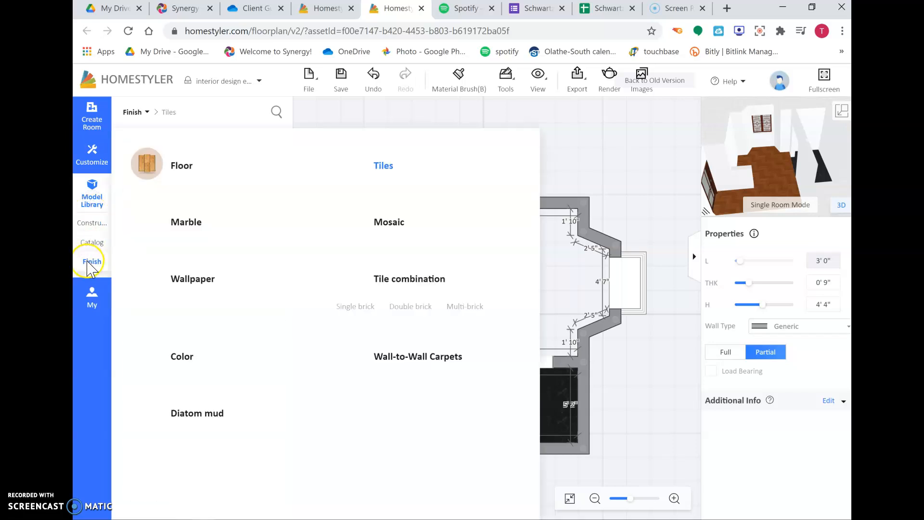
{"action": "left_click", "coordinate": [185, 359]}
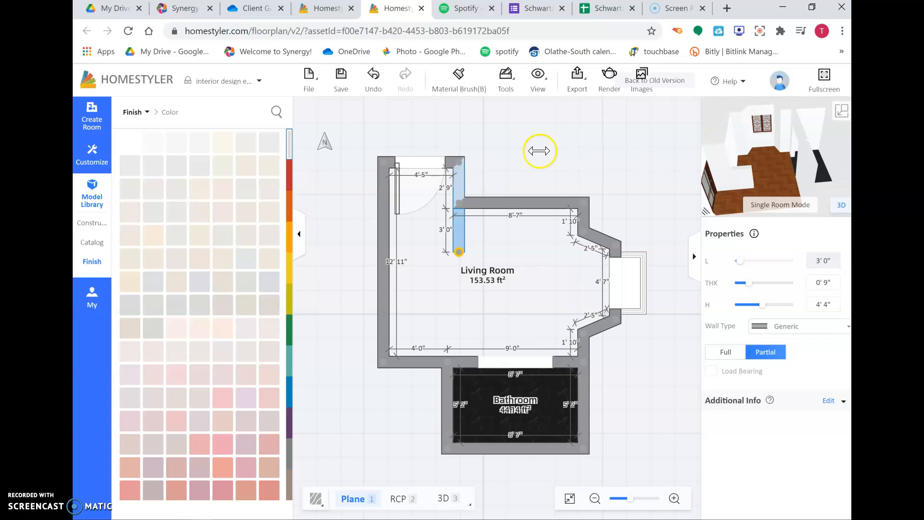
{"action": "left_click", "coordinate": [843, 114]}
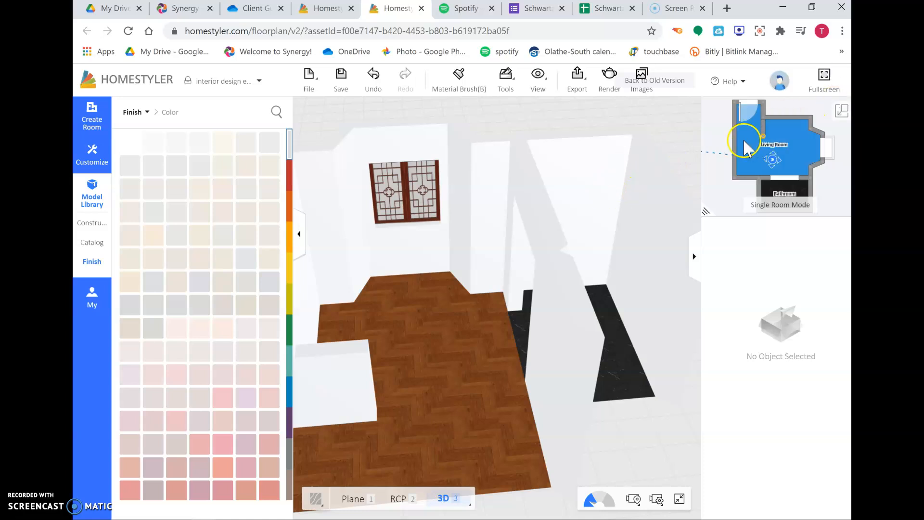
{"action": "left_click_drag", "start_coordinate": [423, 223], "coordinate": [374, 232]}
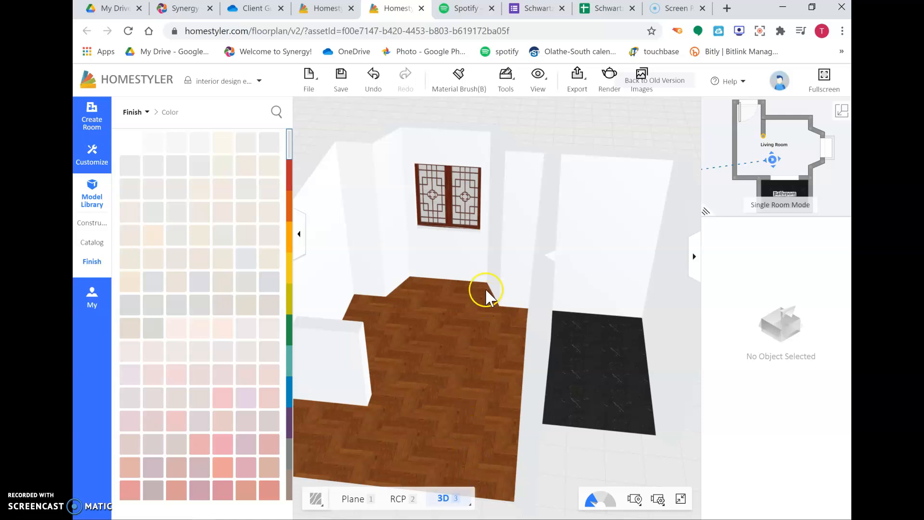
{"action": "scroll", "coordinate": [485, 288], "scroll_direction": "down", "scroll_amount": 3}
{"action": "left_click_drag", "start_coordinate": [478, 328], "coordinate": [455, 336]}
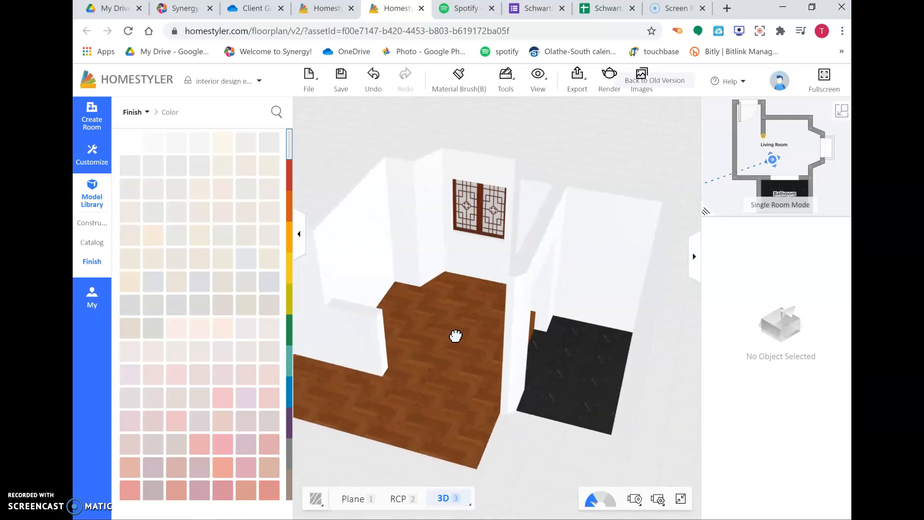
{"action": "scroll", "coordinate": [221, 214], "scroll_direction": "down", "scroll_amount": 10}
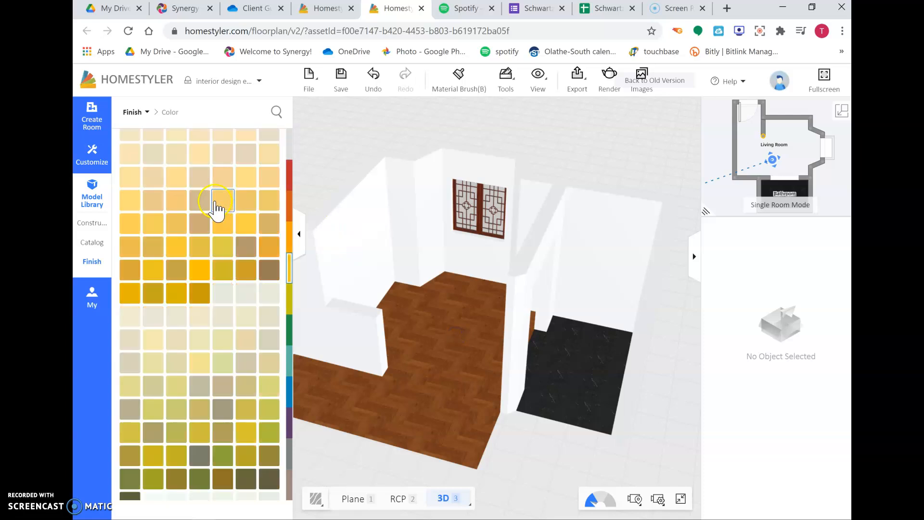
{"action": "scroll", "coordinate": [217, 208], "scroll_direction": "down", "scroll_amount": 6}
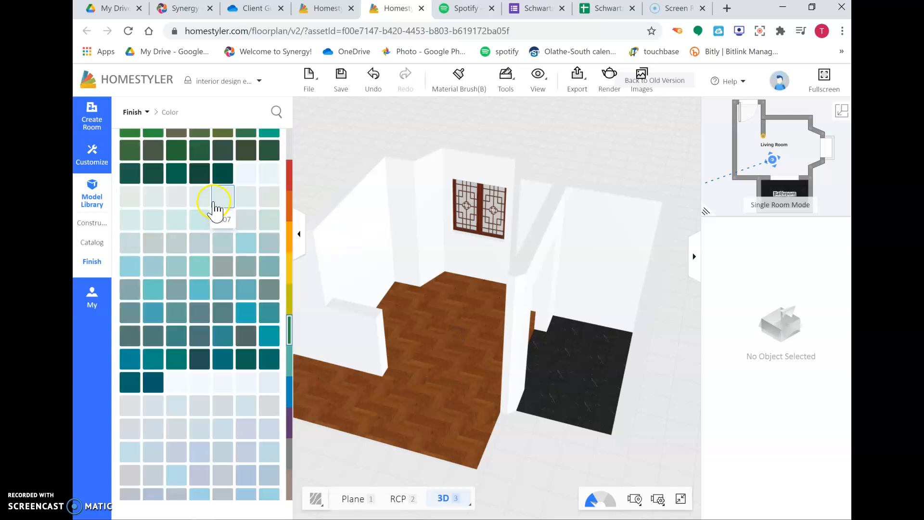
{"action": "scroll", "coordinate": [216, 208], "scroll_direction": "down", "scroll_amount": 5}
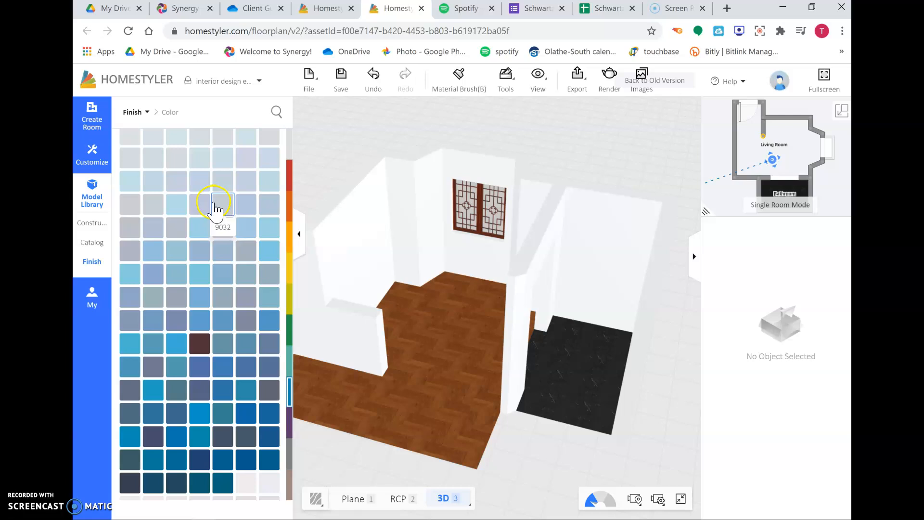
{"action": "scroll", "coordinate": [218, 214], "scroll_direction": "up", "scroll_amount": 3}
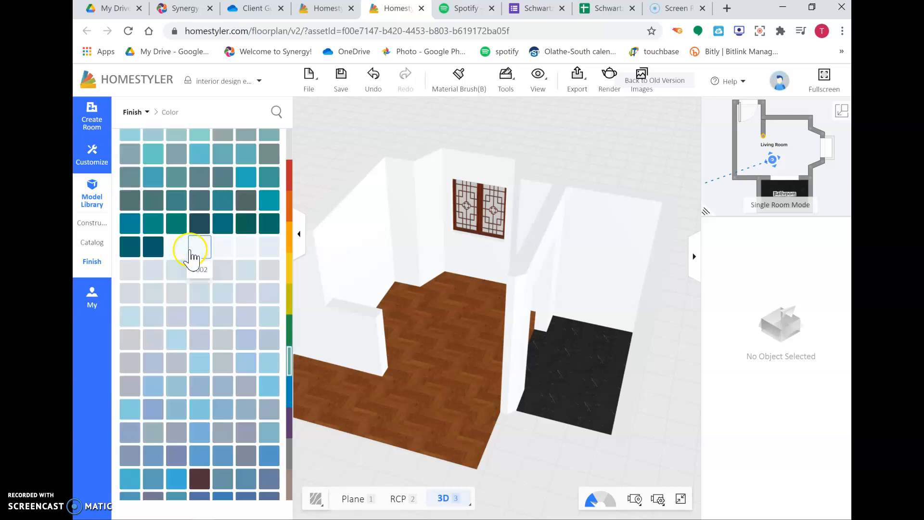
{"action": "left_click", "coordinate": [153, 276]}
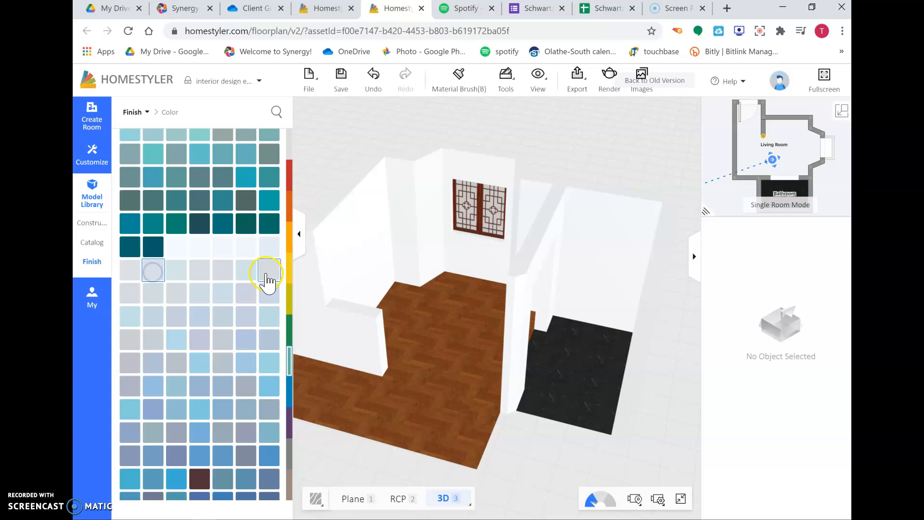
{"action": "left_click", "coordinate": [361, 236]}
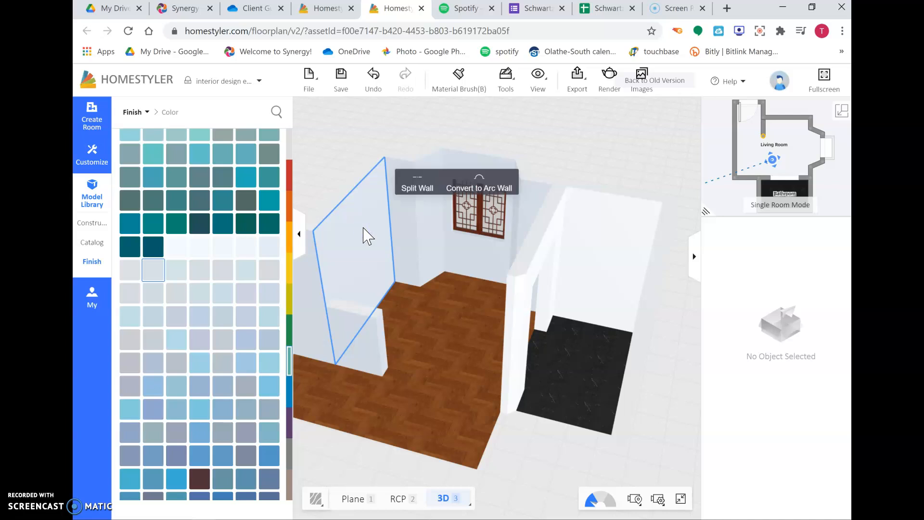
{"action": "left_click_drag", "start_coordinate": [427, 316], "coordinate": [446, 276]}
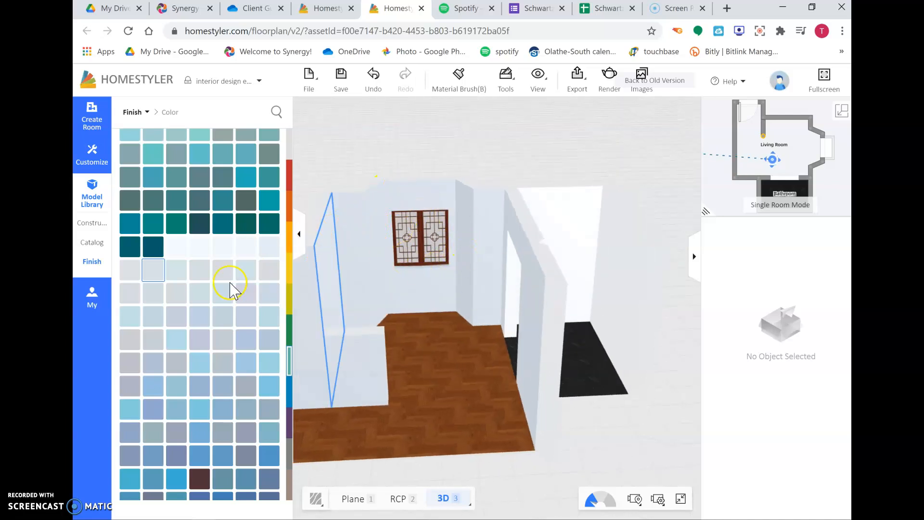
- Paint only the living room's left wall with the dark navy color 9111
{"action": "scroll", "coordinate": [230, 288], "scroll_direction": "down", "scroll_amount": 5}
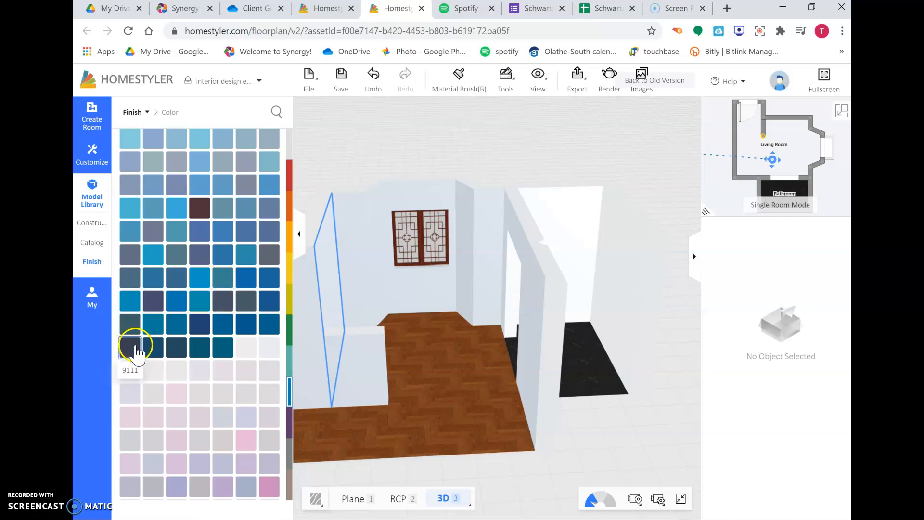
{"action": "scroll", "coordinate": [201, 330], "scroll_direction": "down", "scroll_amount": 5}
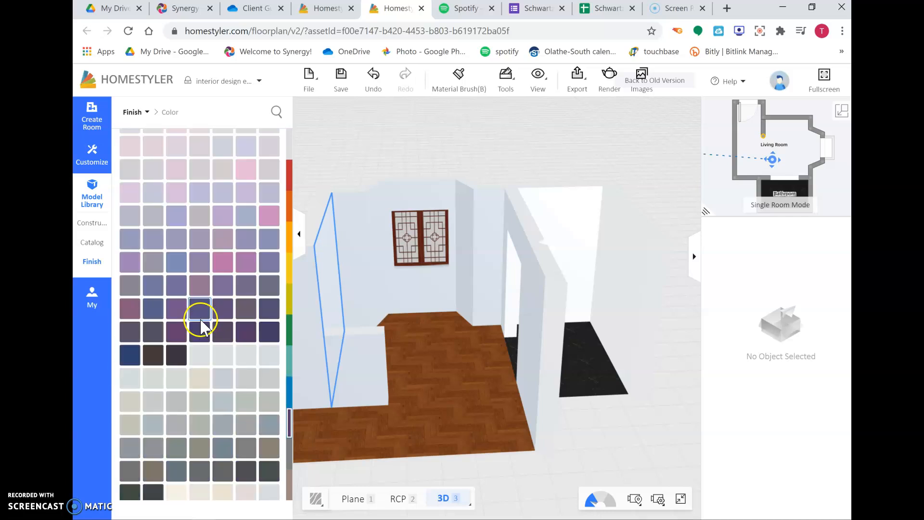
{"action": "scroll", "coordinate": [141, 337], "scroll_direction": "up", "scroll_amount": 20}
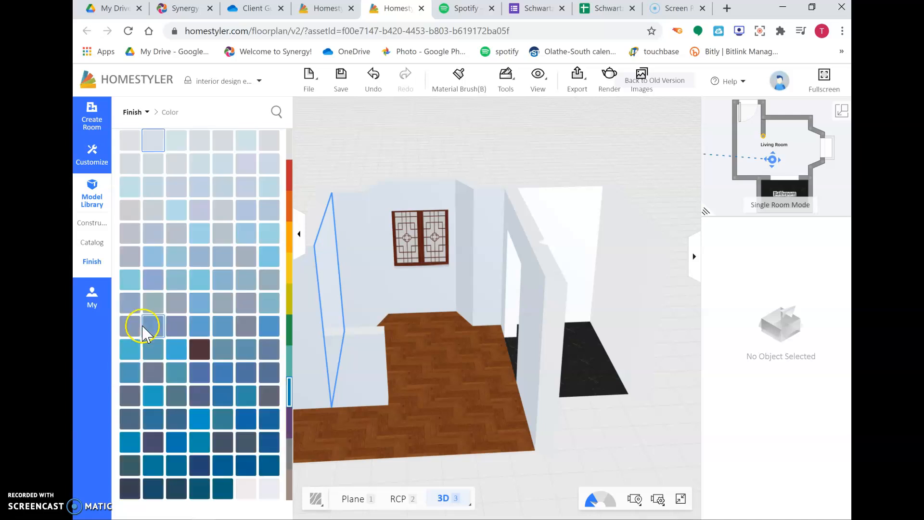
{"action": "scroll", "coordinate": [145, 337], "scroll_direction": "down", "scroll_amount": 3}
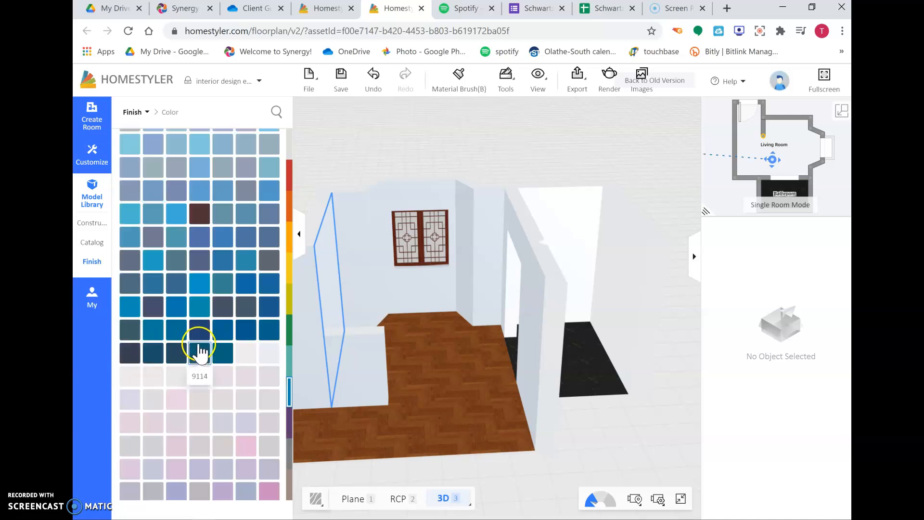
{"action": "left_click", "coordinate": [126, 356]}
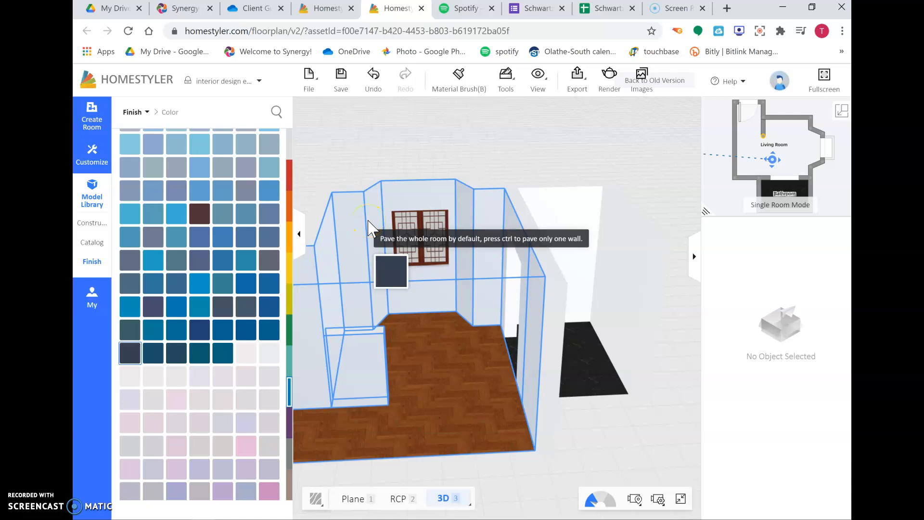
{"action": "key", "text": "ctrl"}
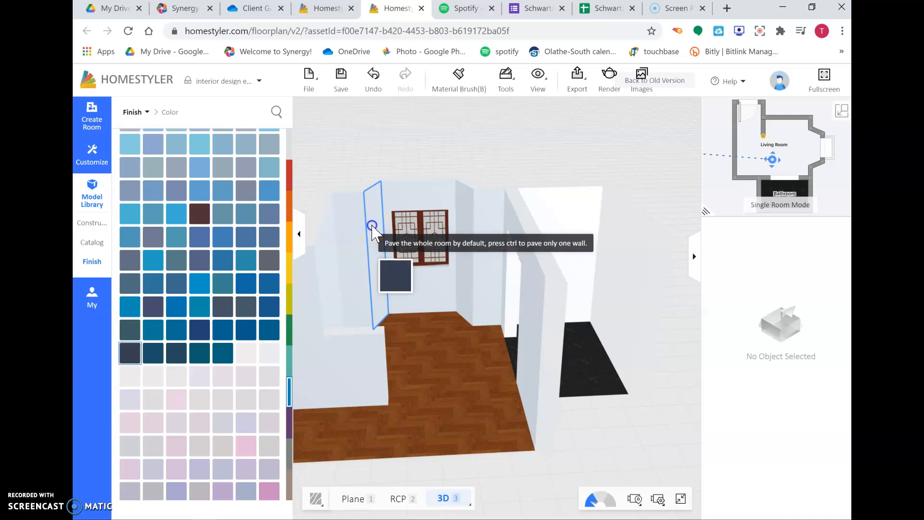
{"action": "left_click", "coordinate": [372, 230], "text": "ctrl"}
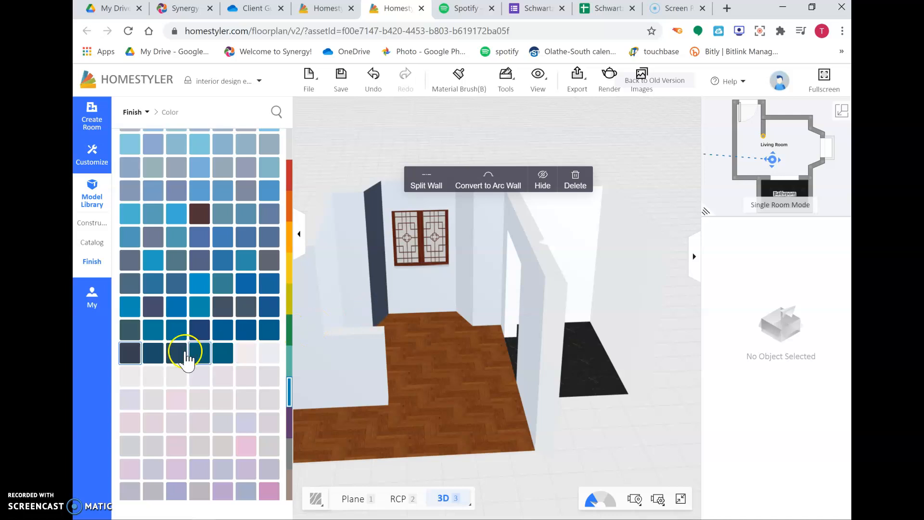
- Paint the back wall with the window and the narrow wall beside it in the same dark navy color 9111
{"action": "left_click", "coordinate": [126, 357]}
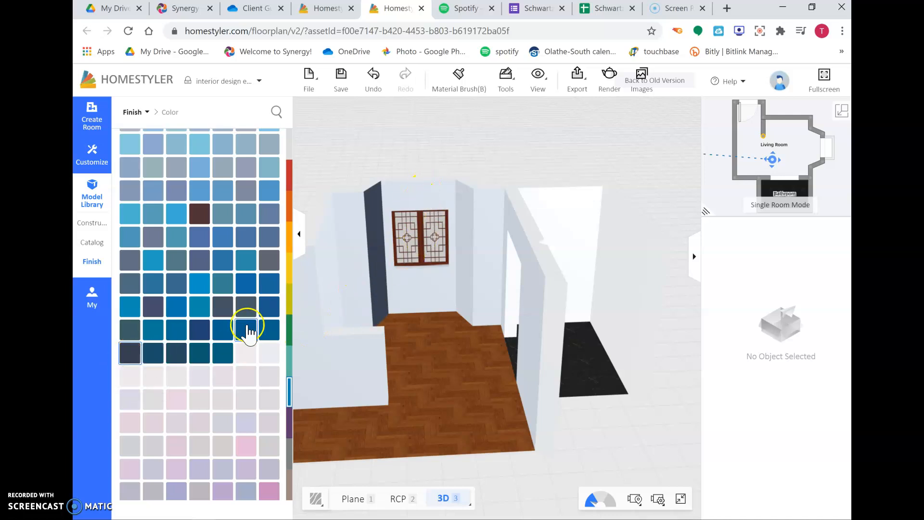
{"action": "left_click_drag", "start_coordinate": [128, 359], "coordinate": [470, 178]}
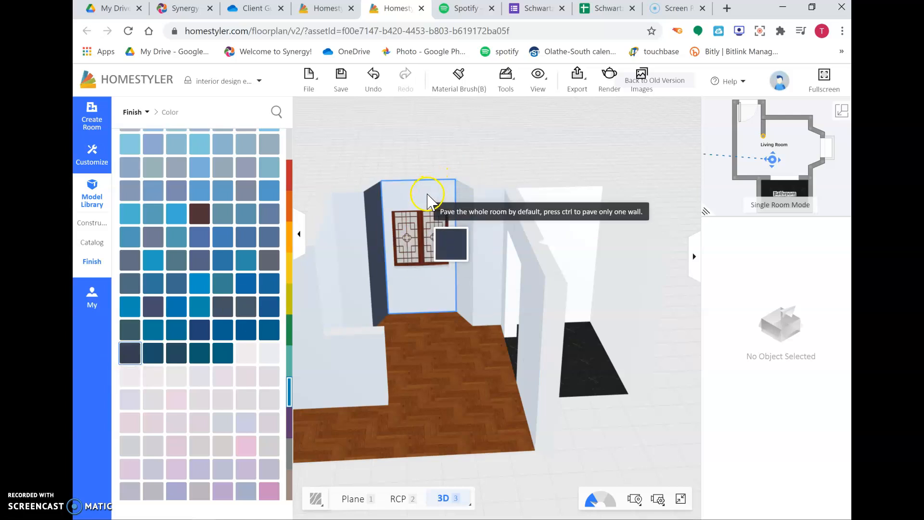
{"action": "left_click", "coordinate": [433, 198]}
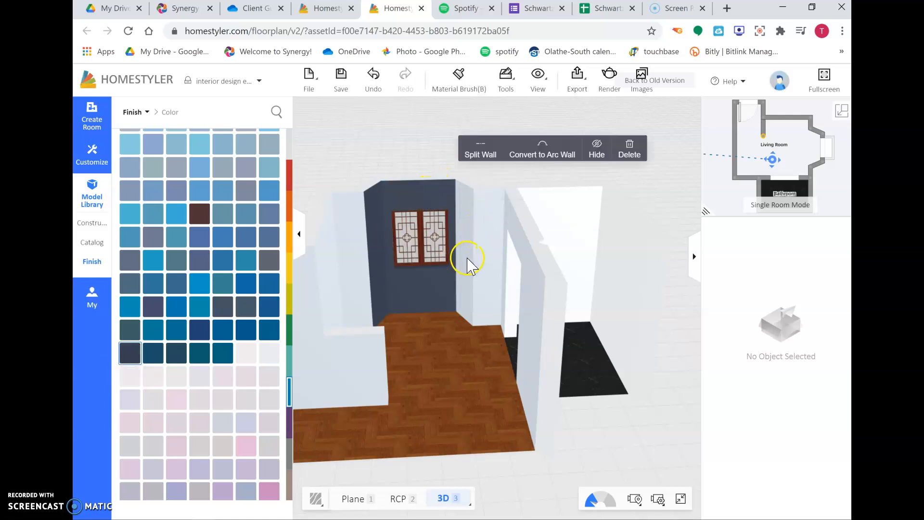
{"action": "left_click", "coordinate": [130, 357]}
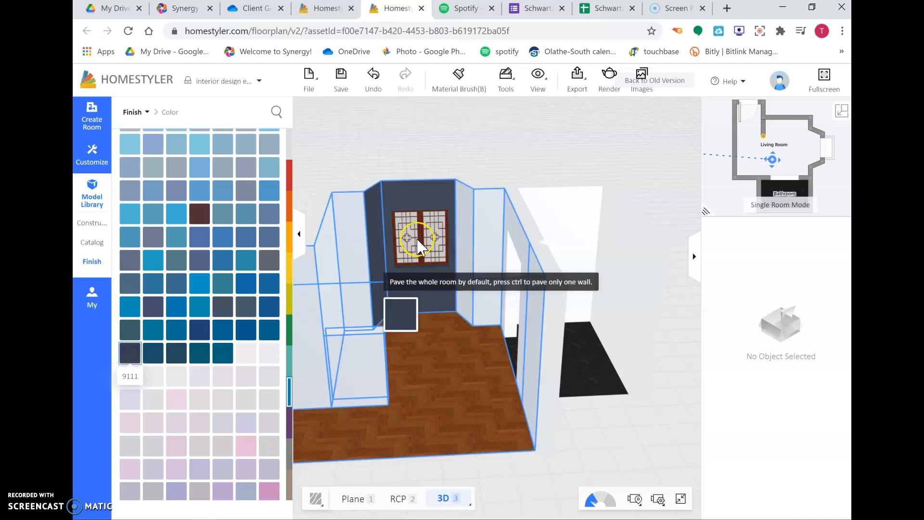
{"action": "left_click", "coordinate": [465, 215], "text": "ctrl"}
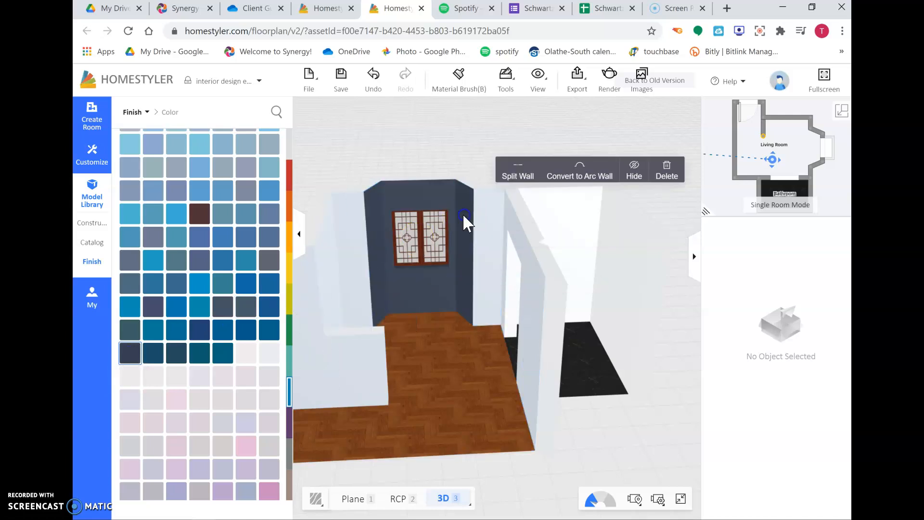
{"action": "left_click_drag", "start_coordinate": [465, 313], "coordinate": [495, 257]}
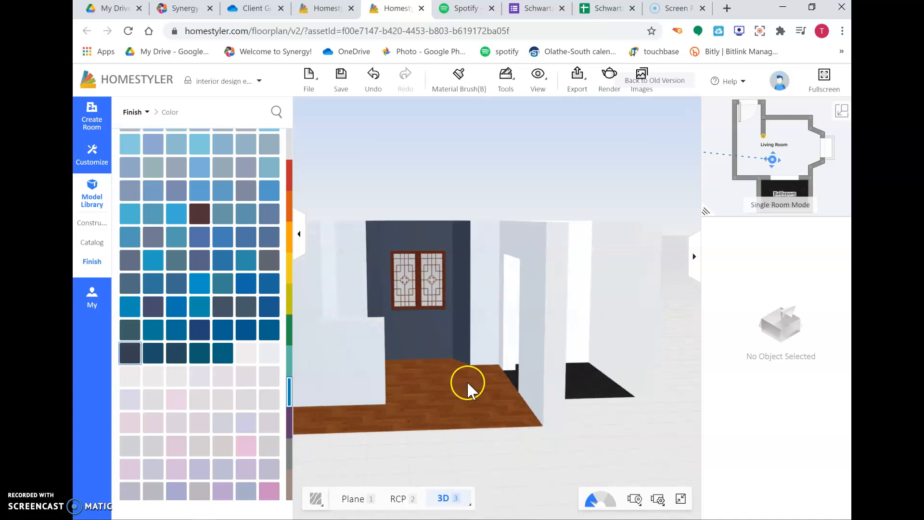
{"action": "left_click_drag", "start_coordinate": [467, 380], "coordinate": [434, 389]}
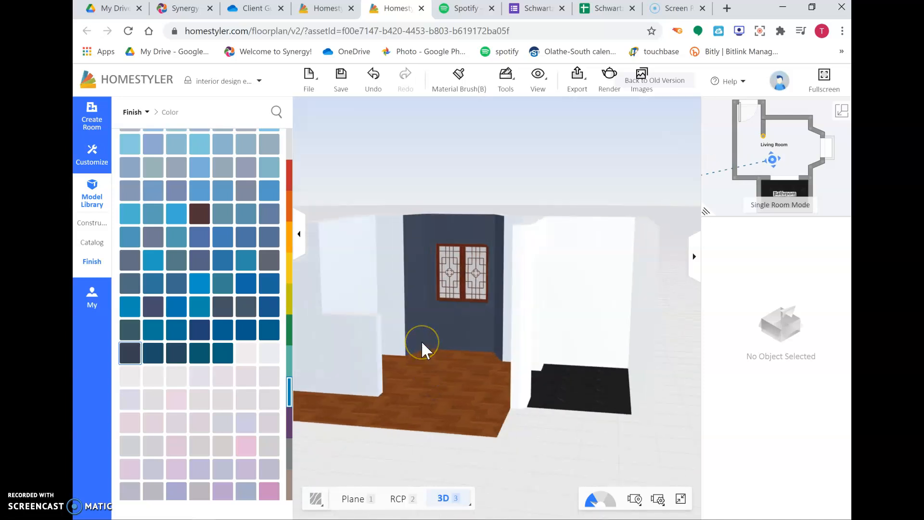